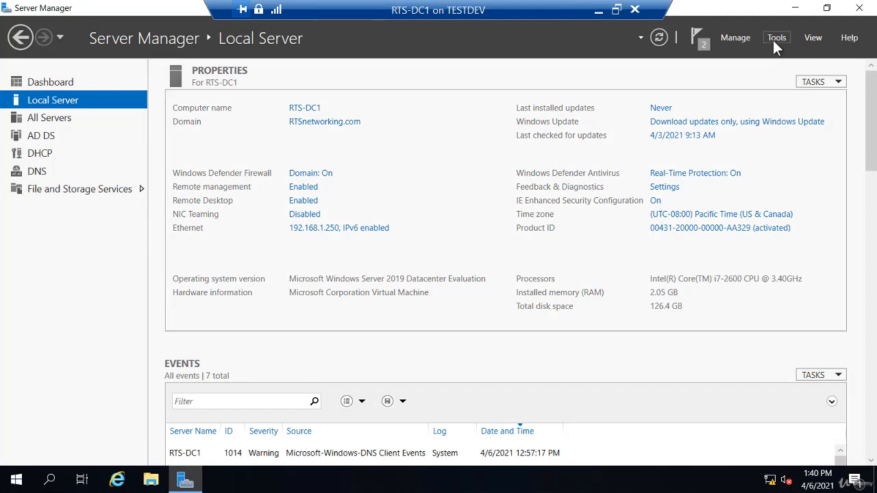
# Open the DNS management console from Server Manager and expand the Forward Lookup Zones of RTS-DC1.
pyautogui.click(773, 39)
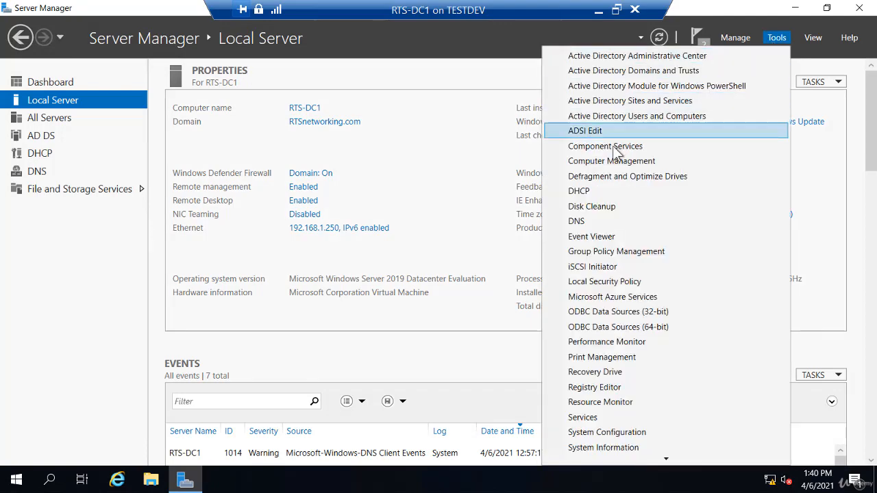
pyautogui.click(588, 221)
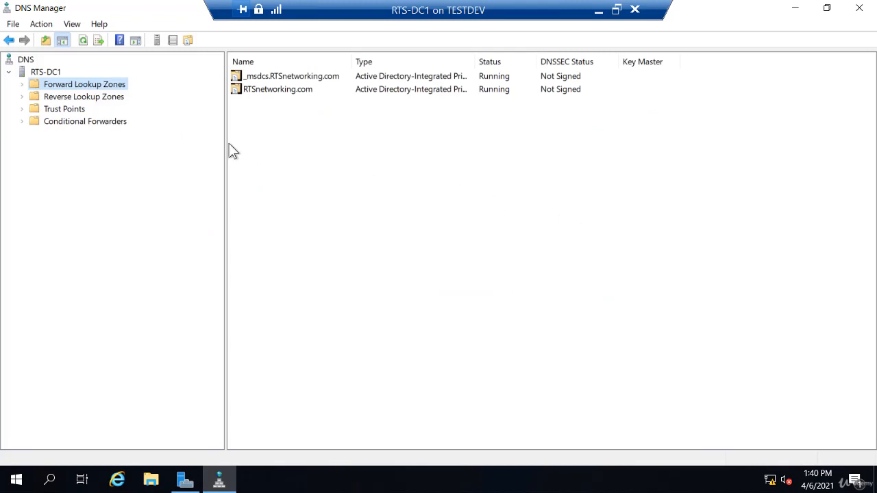
pyautogui.click(22, 85)
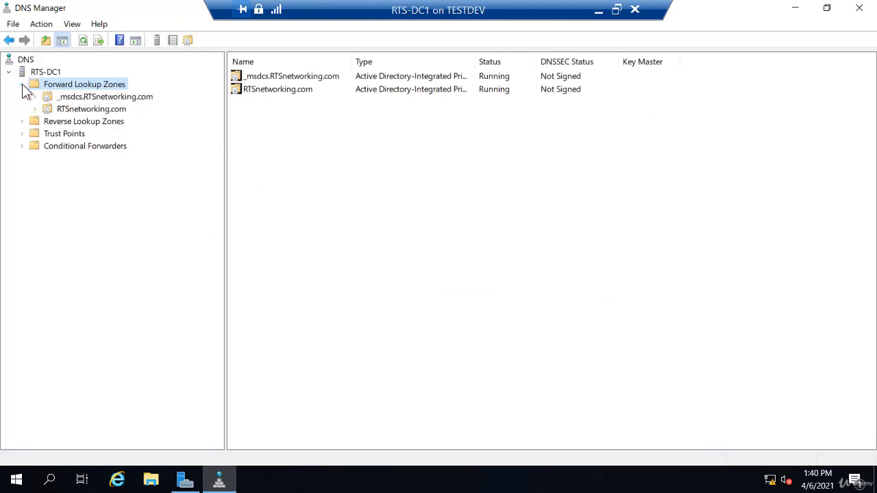
# Start a new forward lookup zone as a primary zone not stored in Active Directory, named Atlantis.Local.
pyautogui.rightClick(75, 87)
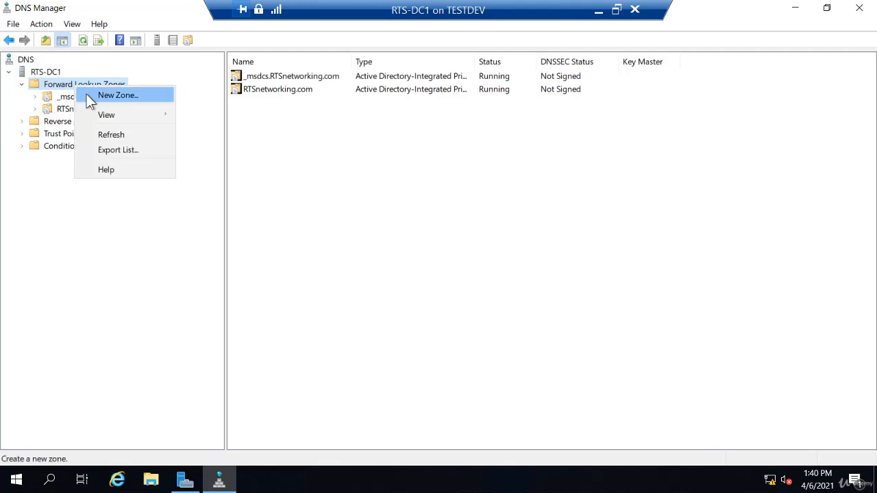
pyautogui.click(87, 93)
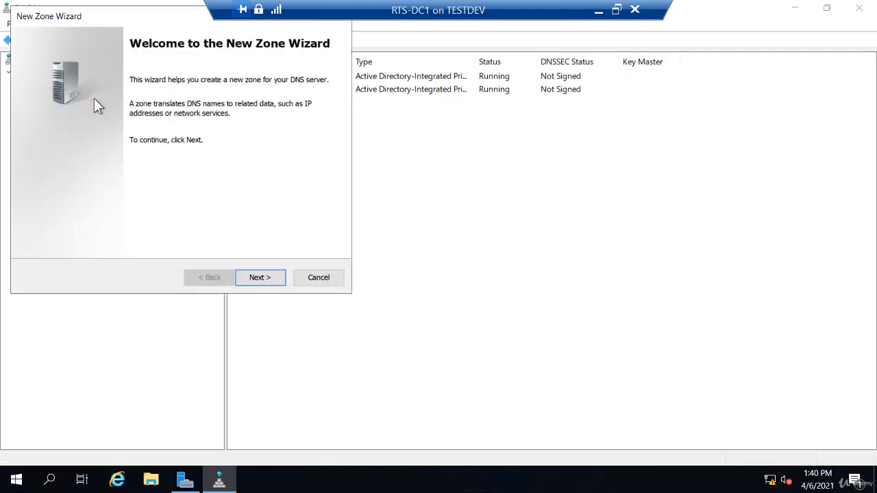
pyautogui.click(258, 278)
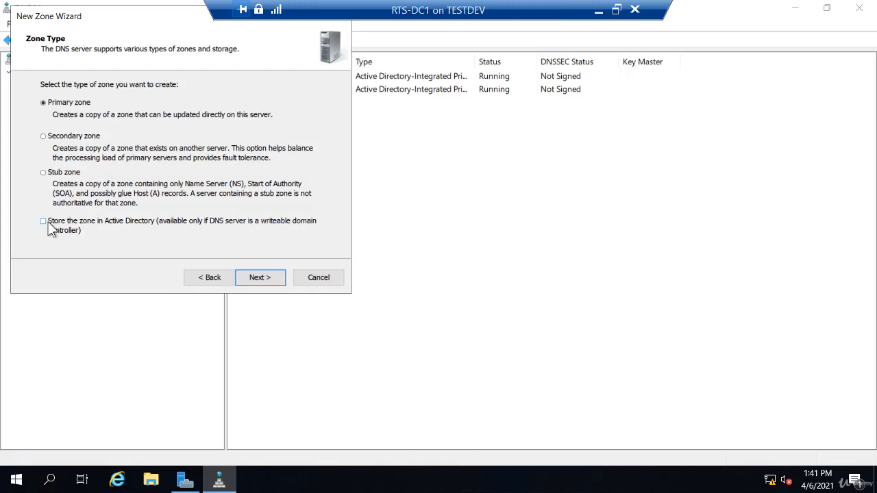
pyautogui.click(246, 277)
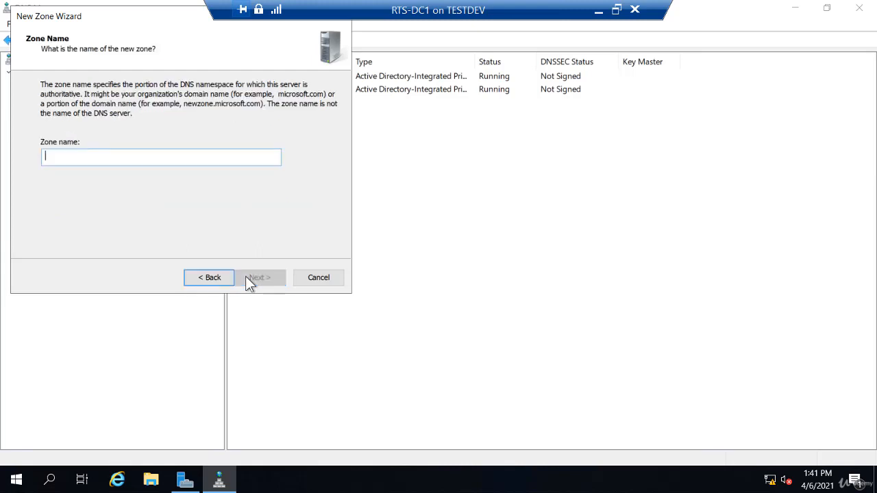
pyautogui.write('A')
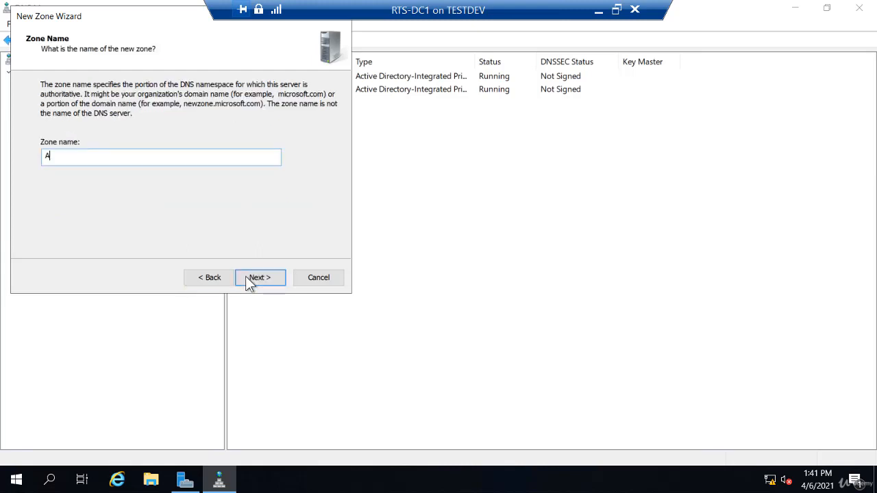
pyautogui.write('tlantis.Local')
pyautogui.click(259, 277)
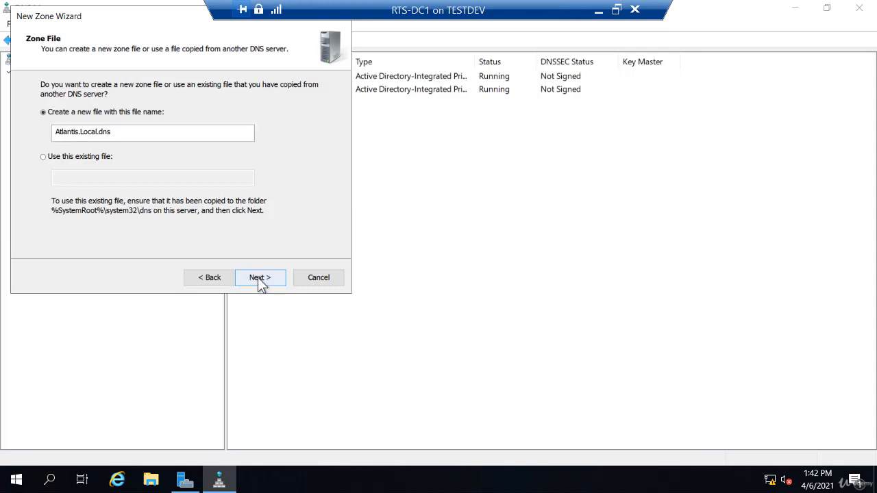
# Browse to C:\Windows\System32\dns in File Explorer to examine the existing zone files, and return to the New Zone Wizard.
pyautogui.click(151, 480)
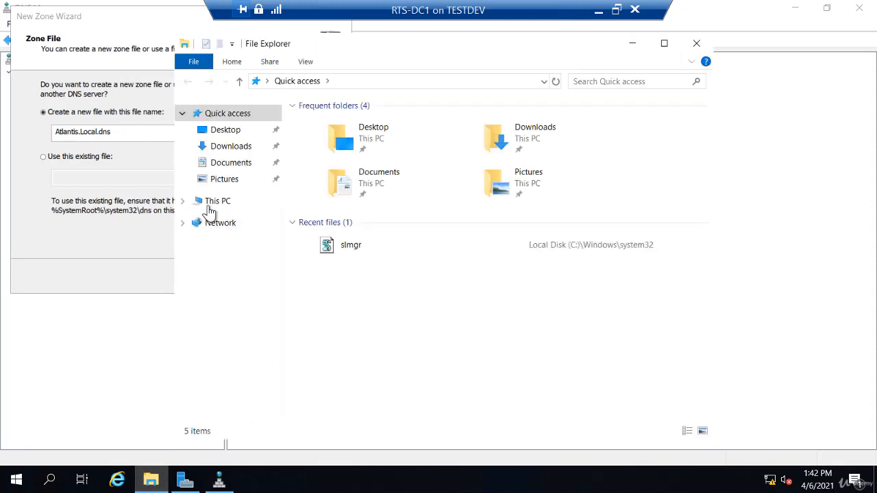
pyautogui.click(209, 205)
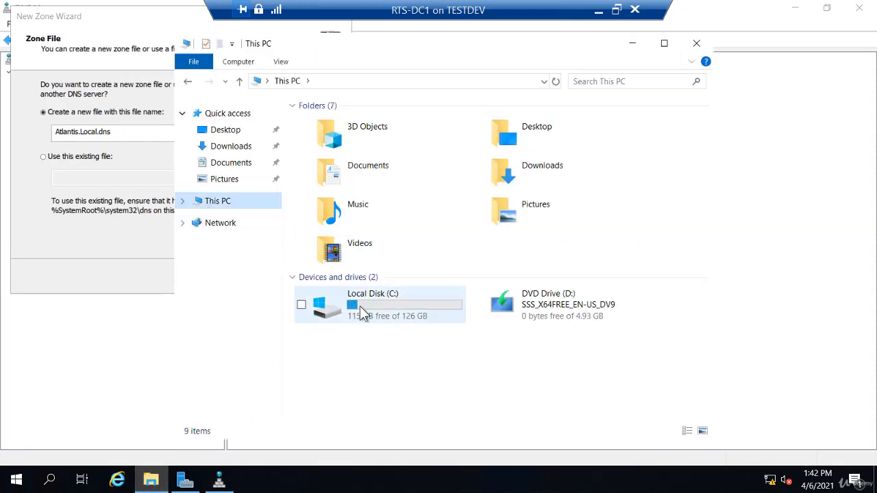
pyautogui.doubleClick(363, 313)
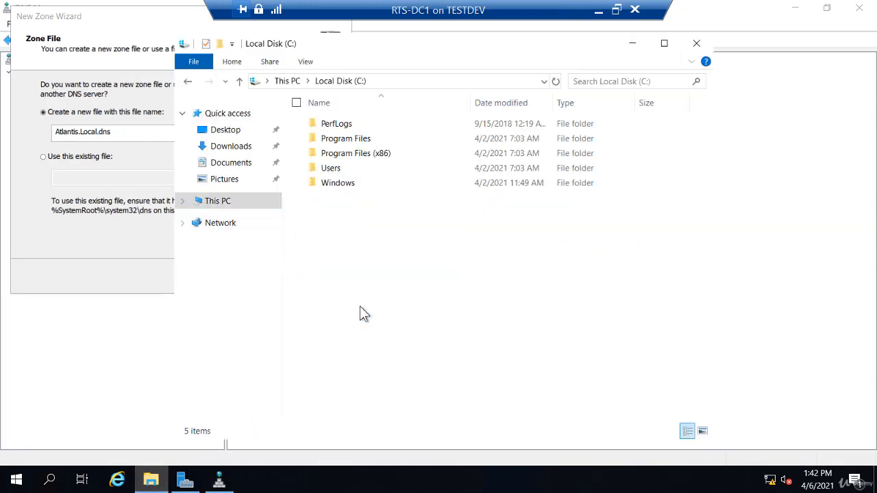
pyautogui.doubleClick(337, 183)
pyautogui.press('s')
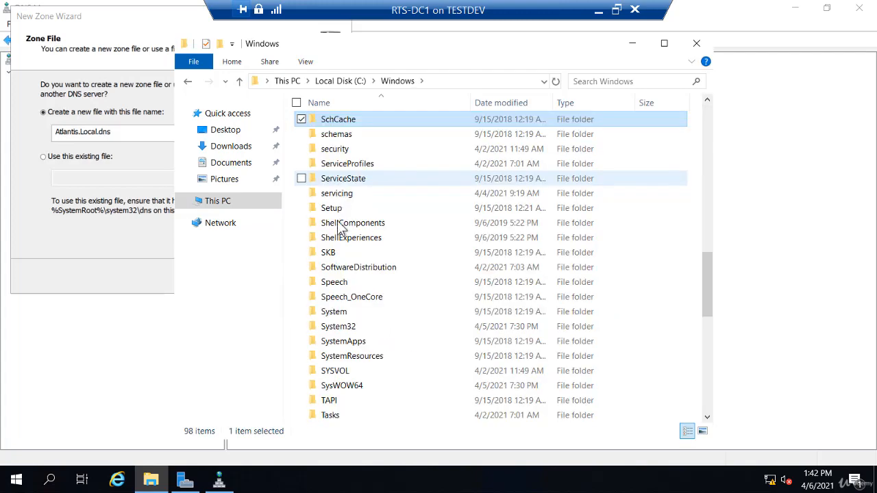
pyautogui.doubleClick(337, 328)
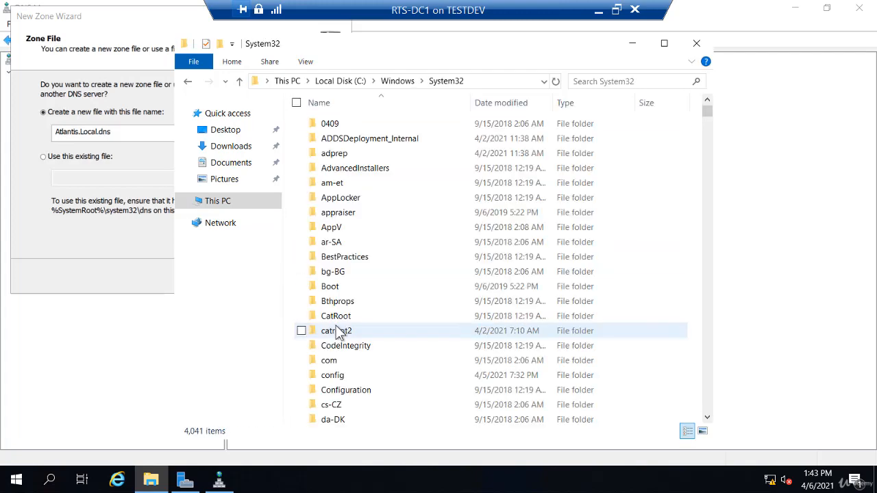
pyautogui.press('d')
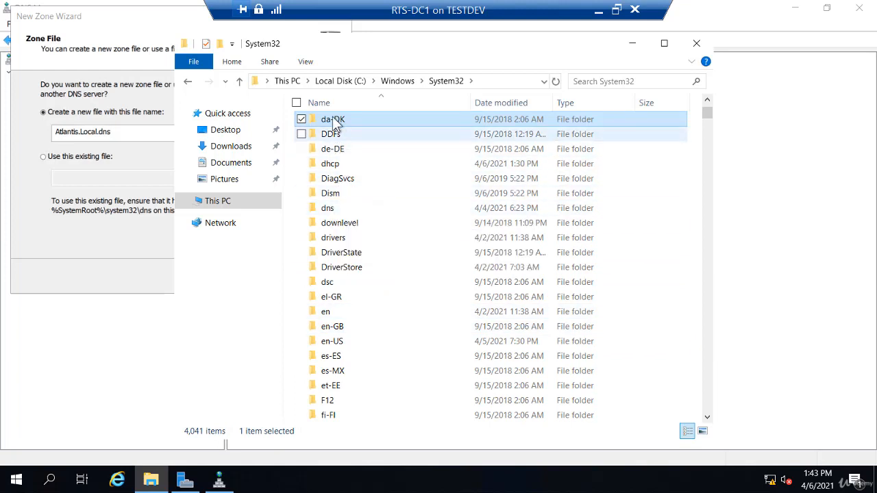
pyautogui.doubleClick(328, 208)
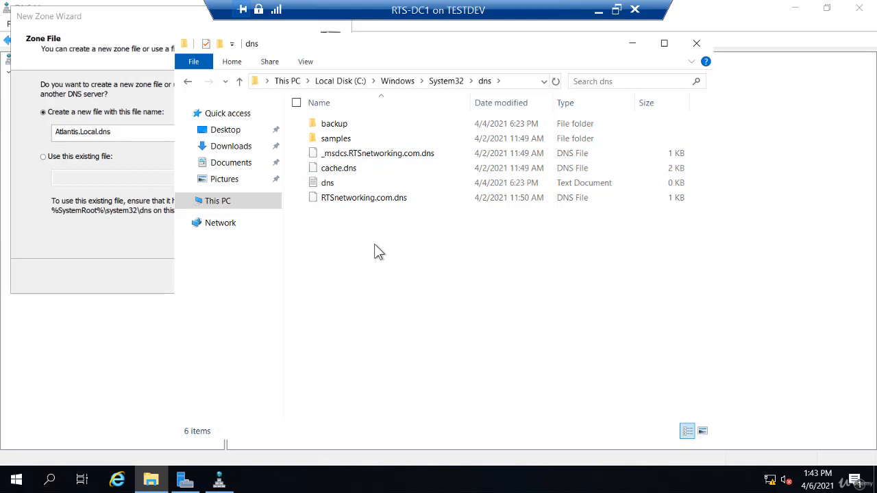
pyautogui.click(110, 236)
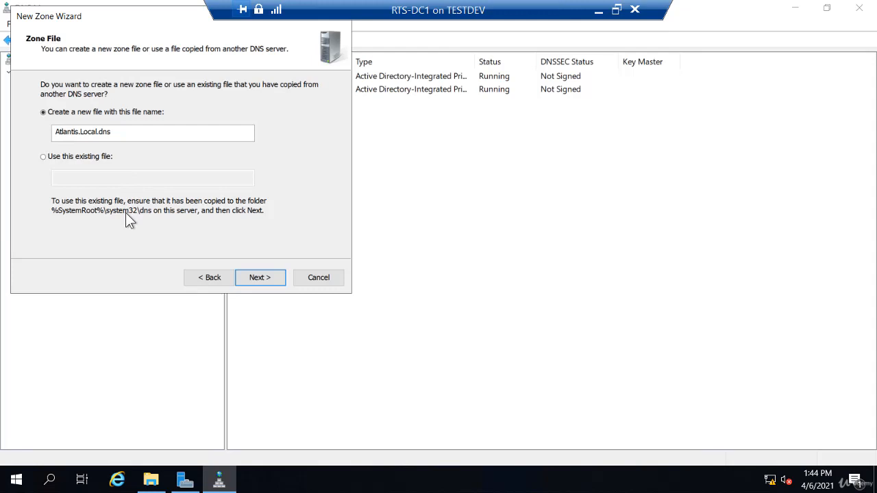
# Compare the existing-file option, but choose to create a new zone file named Atlantis.Local.dns and continue.
pyautogui.click(67, 156)
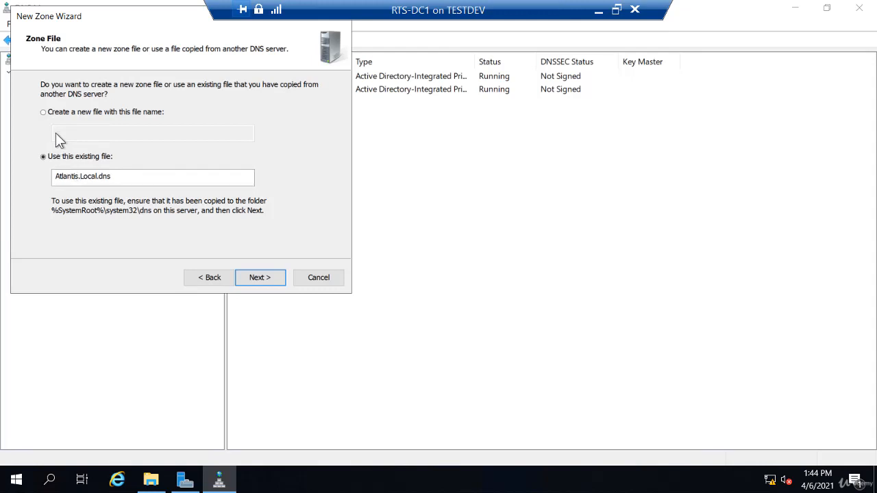
pyautogui.click(48, 113)
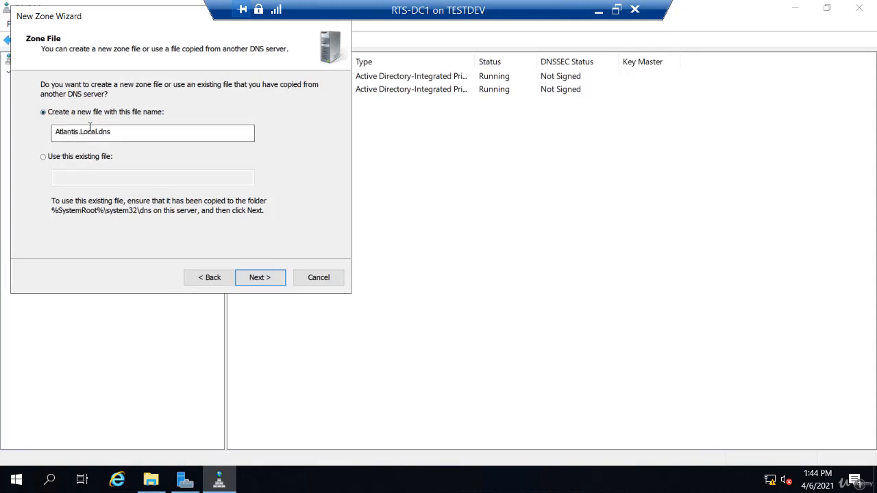
pyautogui.click(259, 277)
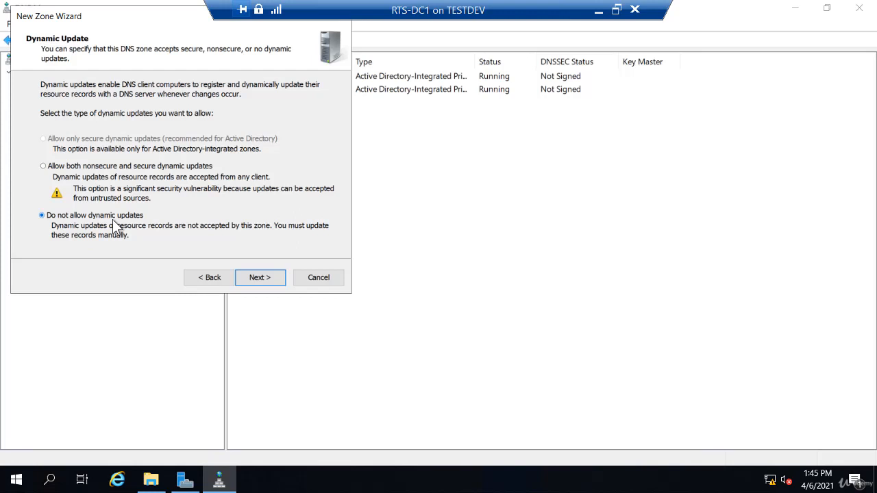
# Disallow dynamic updates for the new zone and complete the wizard.
pyautogui.click(47, 165)
pyautogui.click(68, 216)
pyautogui.click(267, 280)
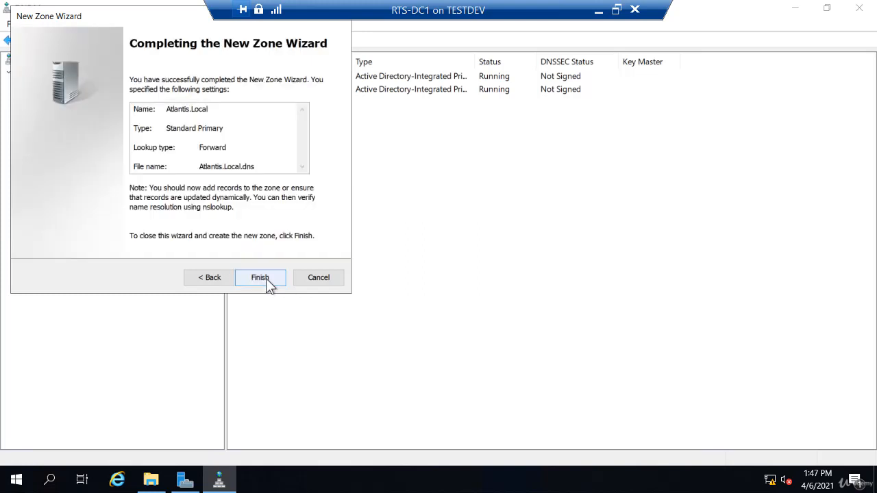
pyautogui.click(266, 278)
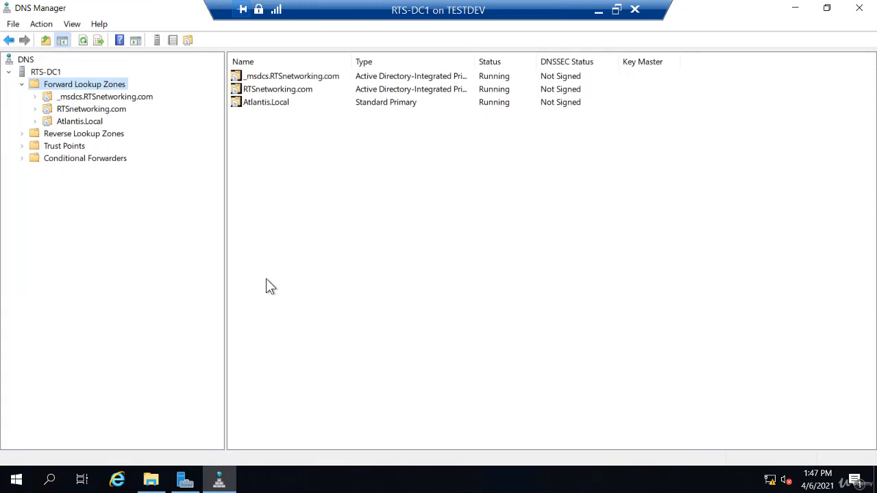
# View the records in the Atlantis.Local zone and check the dns folder for its zone file.
pyautogui.click(94, 123)
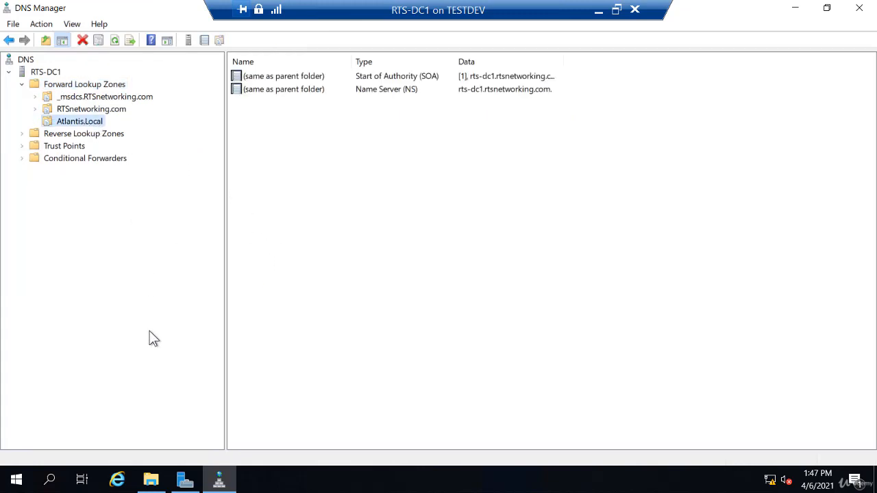
pyautogui.click(151, 482)
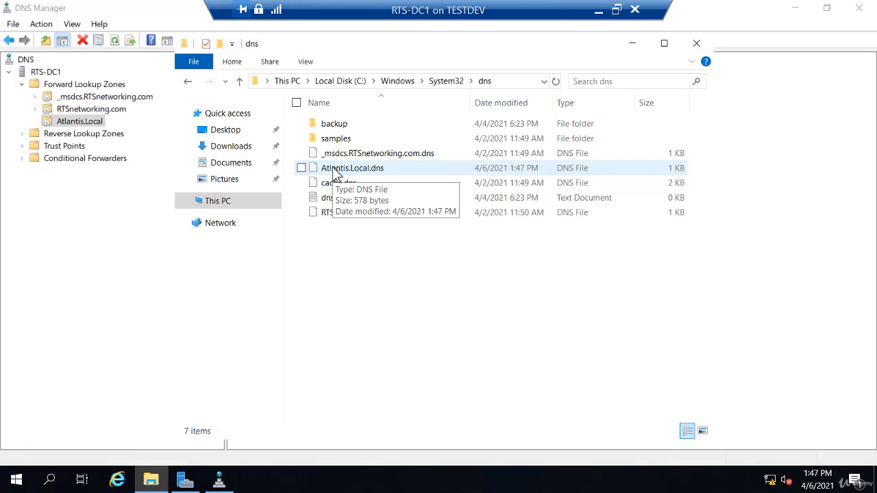
pyautogui.click(80, 257)
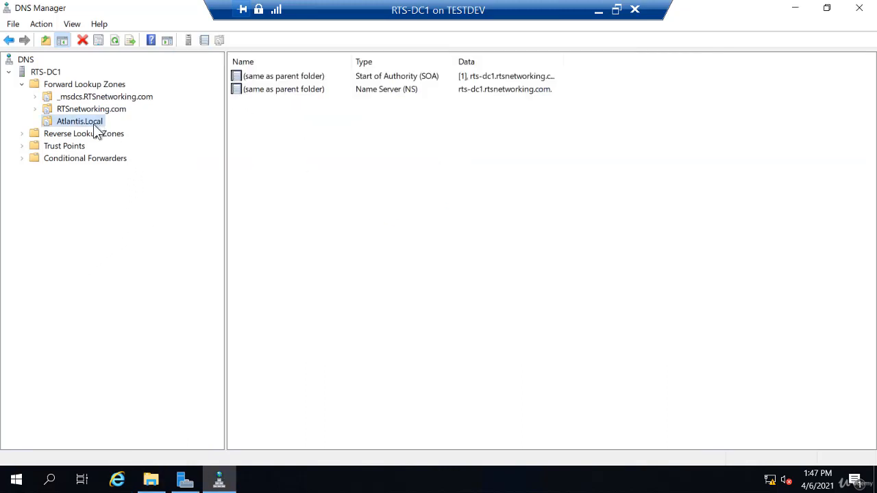
# Add a host (A) record named RTS-PC1 with IP address 192.168.1.205 to the Atlantis.Local zone.
pyautogui.rightClick(93, 124)
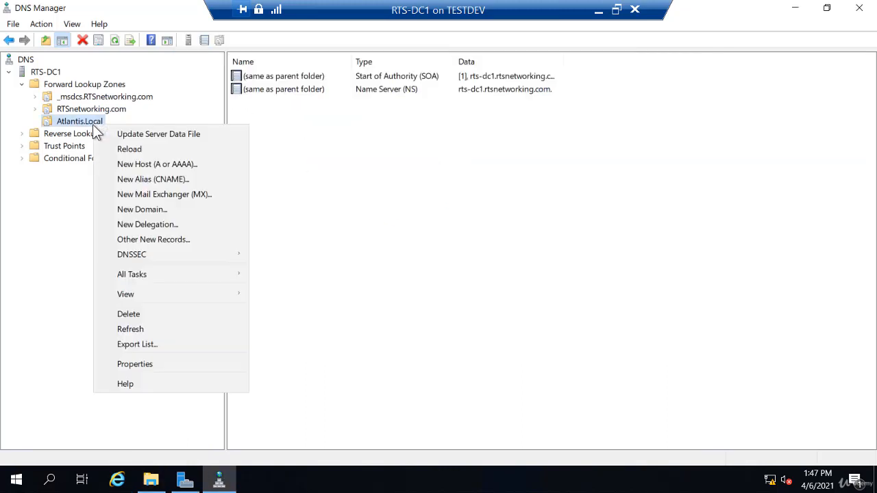
pyautogui.click(149, 164)
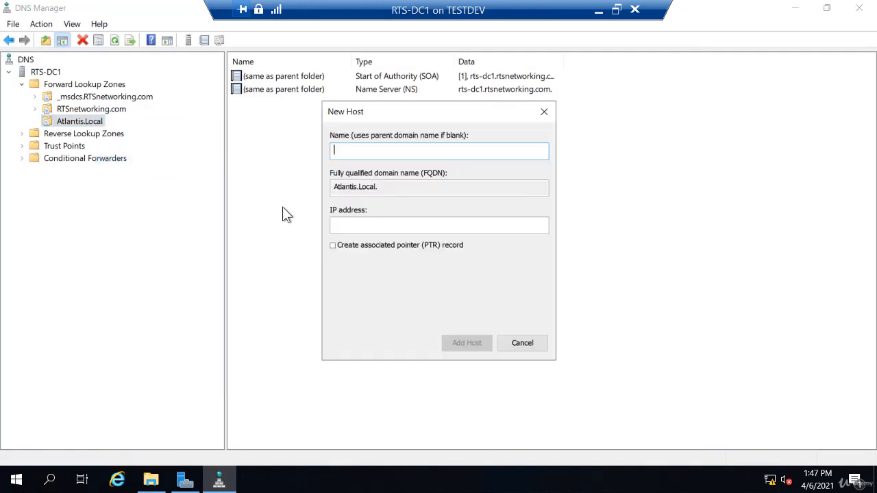
pyautogui.write('RTS-')
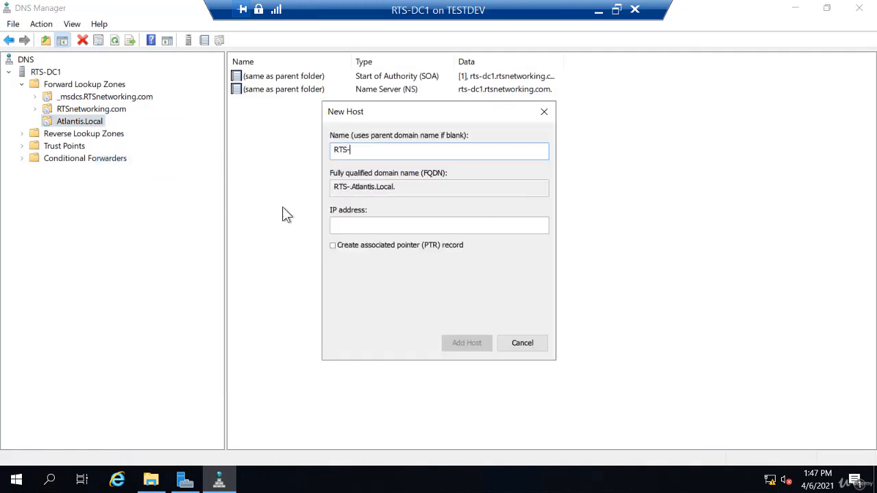
pyautogui.write('PC1')
pyautogui.click(362, 228)
pyautogui.write('192')
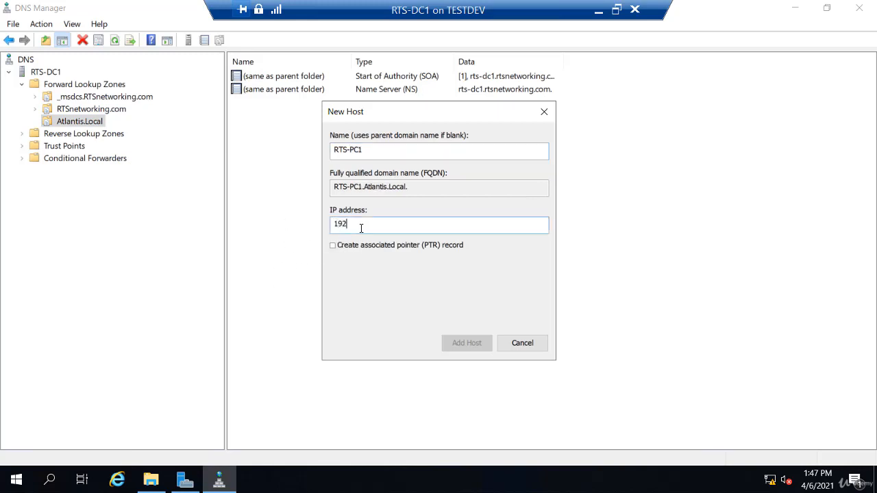
pyautogui.write('.168.1.205')
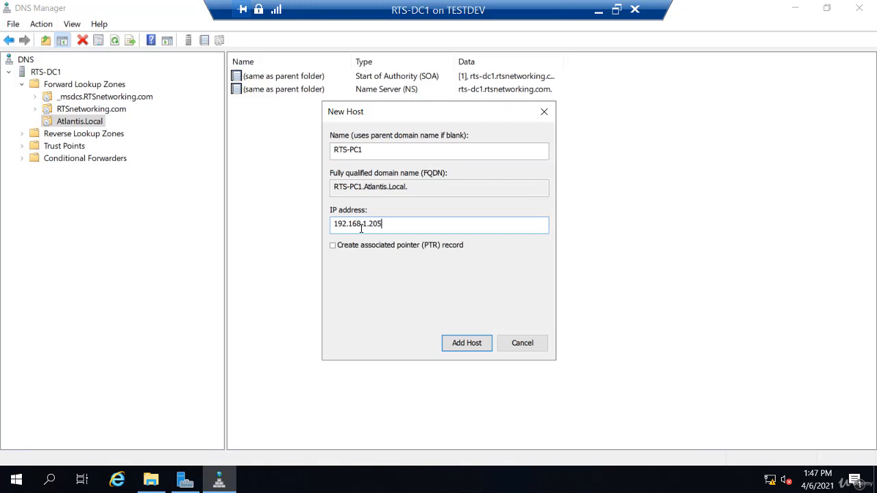
pyautogui.click(467, 343)
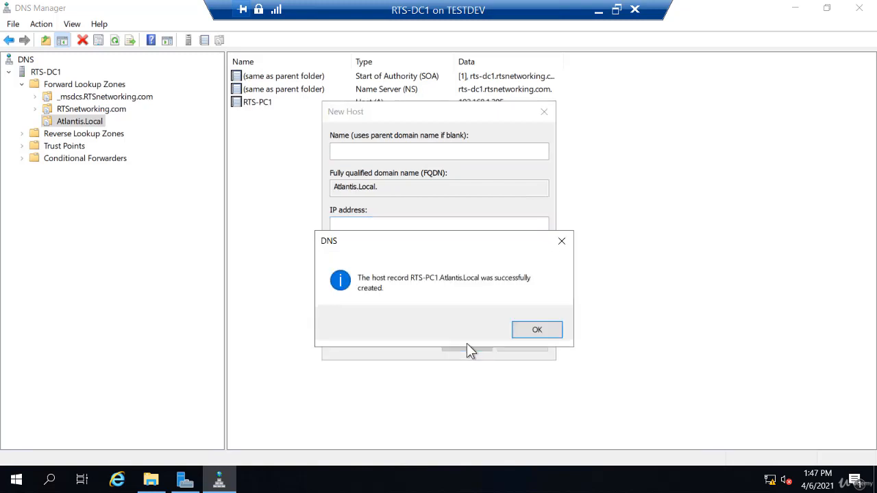
pyautogui.click(534, 331)
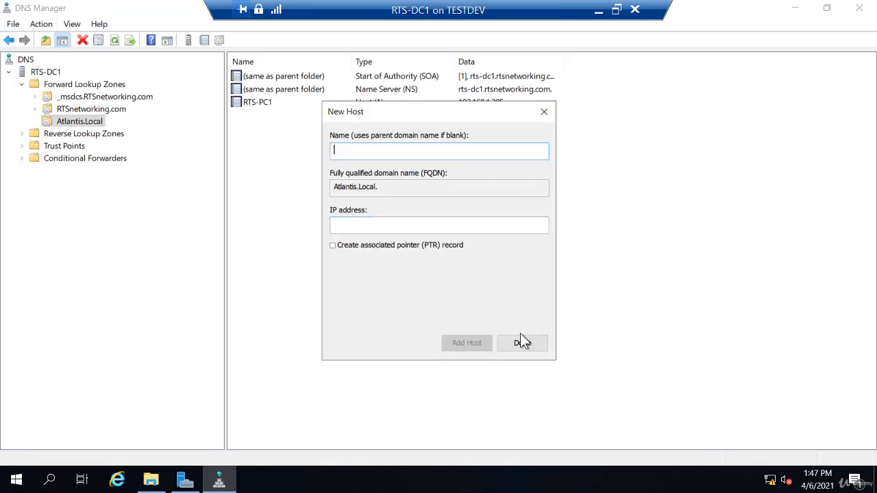
pyautogui.click(524, 344)
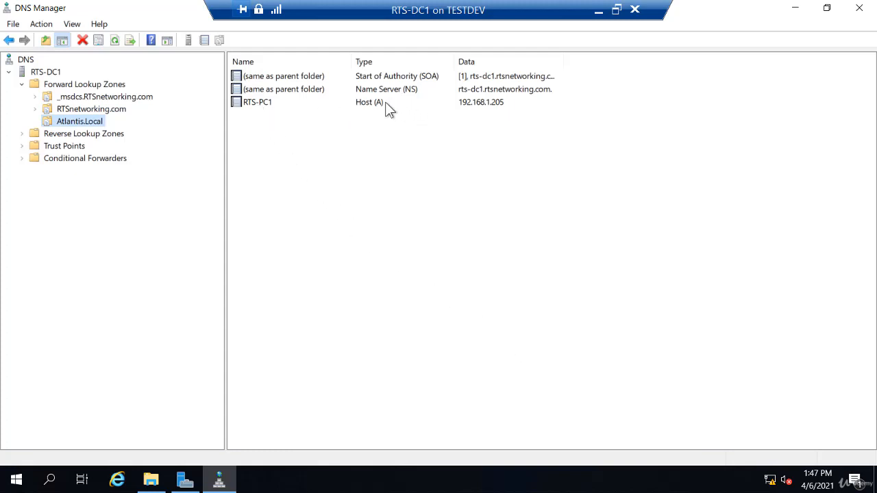
# Open the Atlantis.Local.dns zone file in Notepad to examine its records, and close the file and its folder.
pyautogui.click(151, 479)
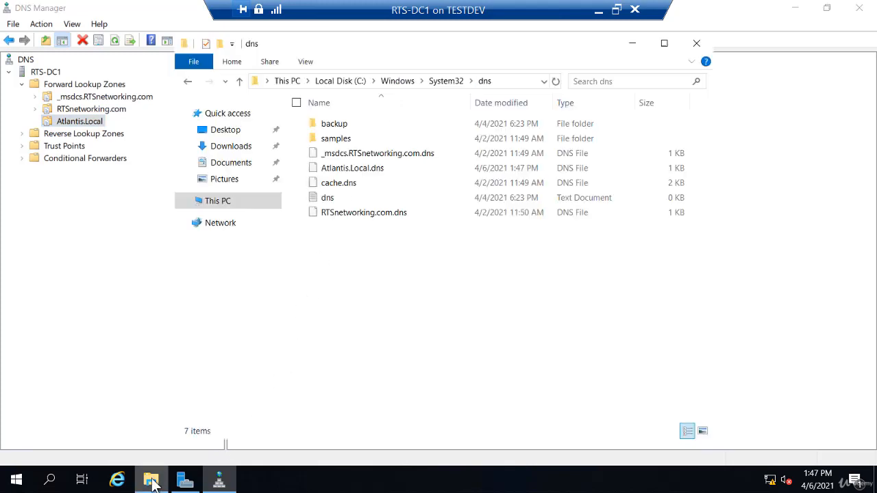
pyautogui.click(349, 176)
pyautogui.doubleClick(348, 176)
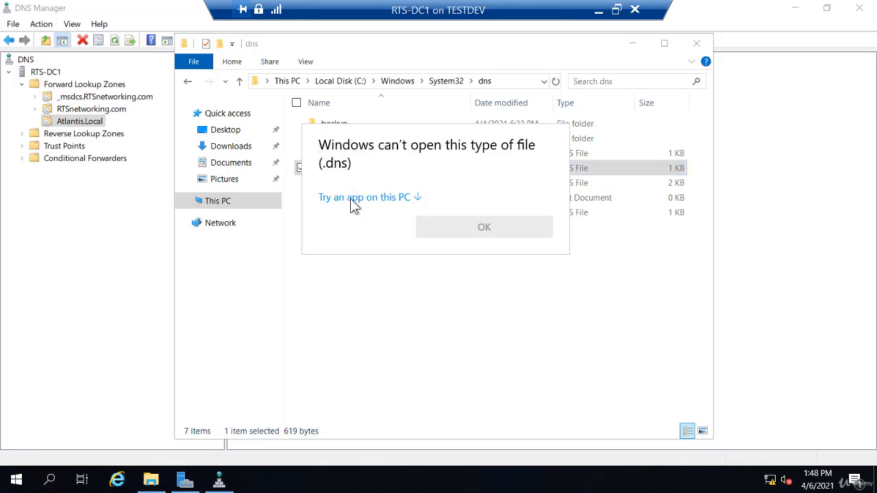
pyautogui.click(351, 199)
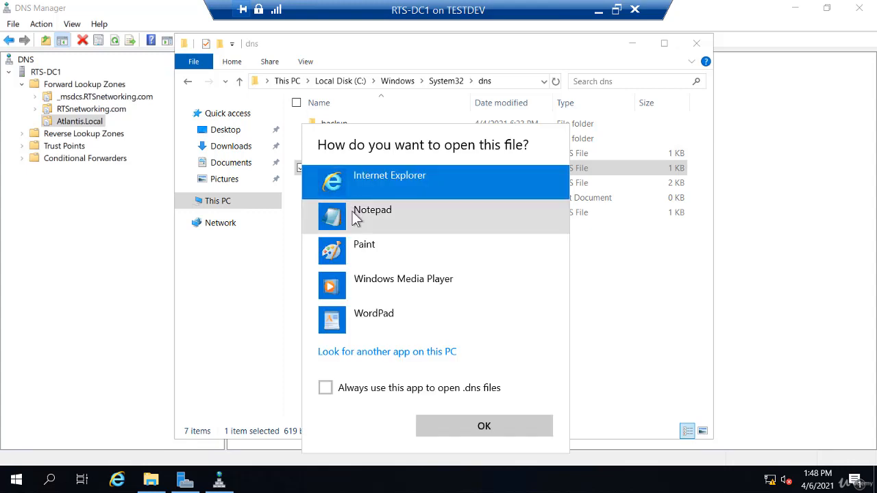
pyautogui.click(353, 212)
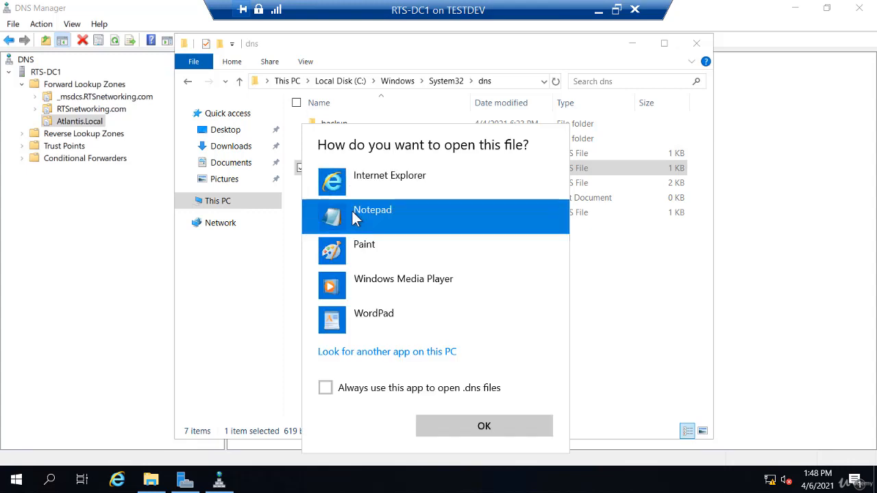
pyautogui.click(456, 426)
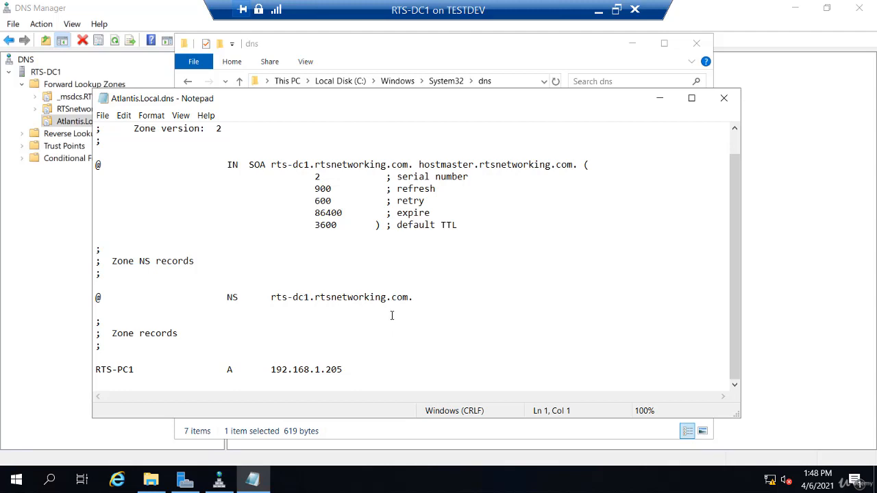
pyautogui.click(724, 100)
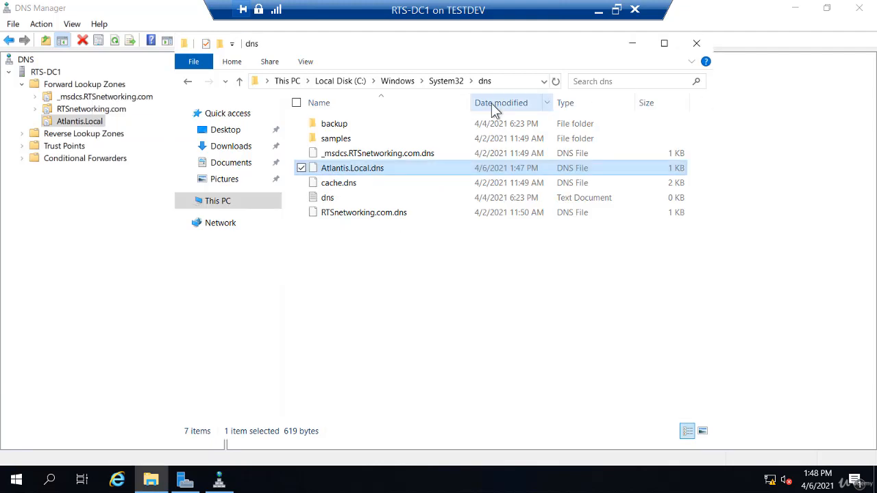
pyautogui.click(696, 44)
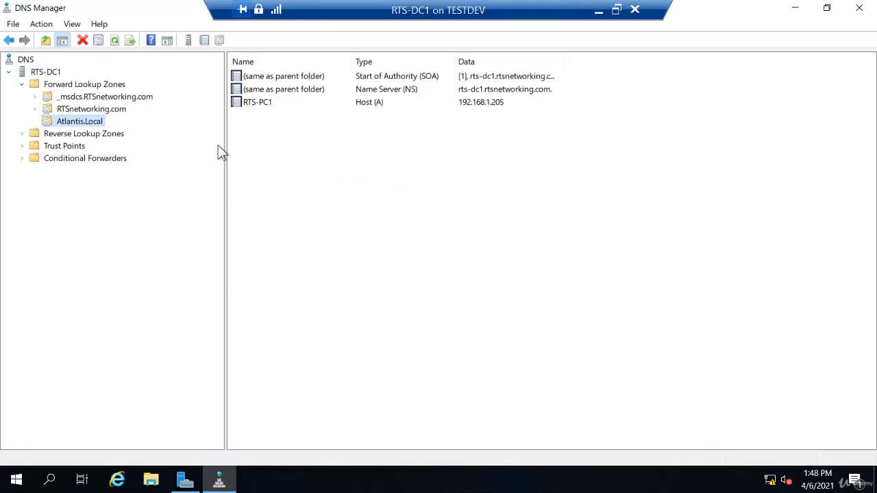
# Review the zone transfer options and the name server list in the Atlantis.Local zone's properties.
pyautogui.rightClick(88, 127)
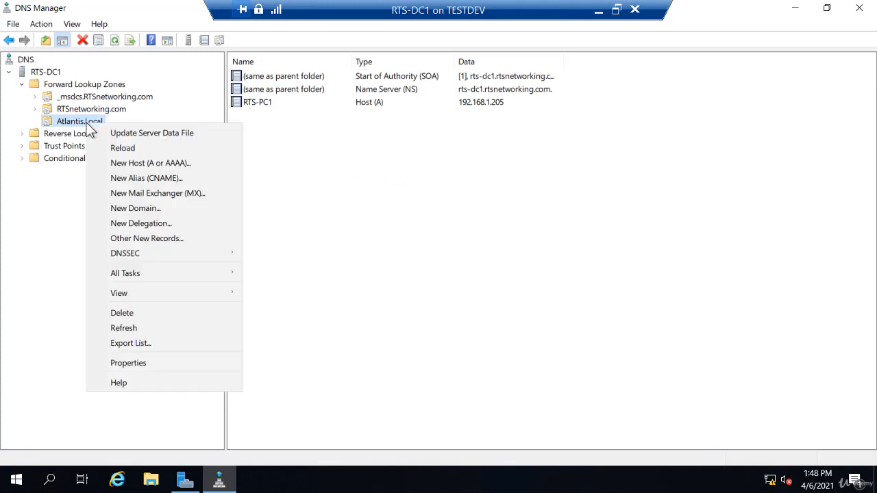
pyautogui.click(118, 361)
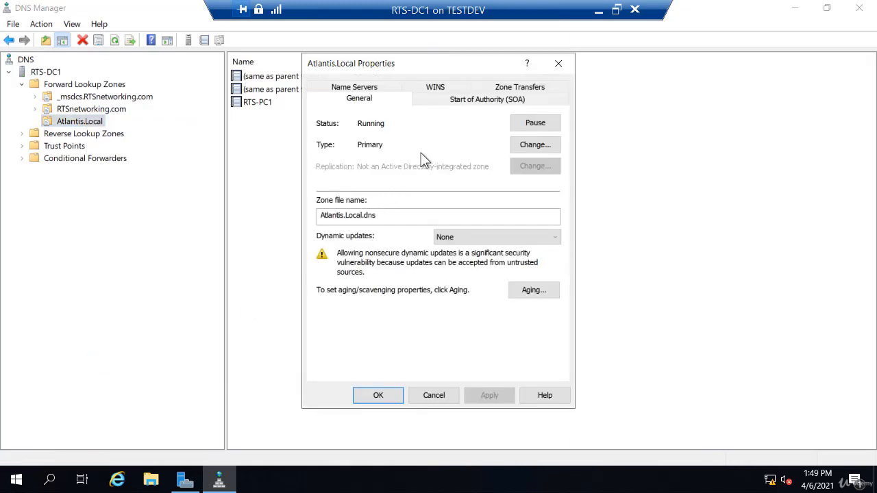
pyautogui.click(510, 88)
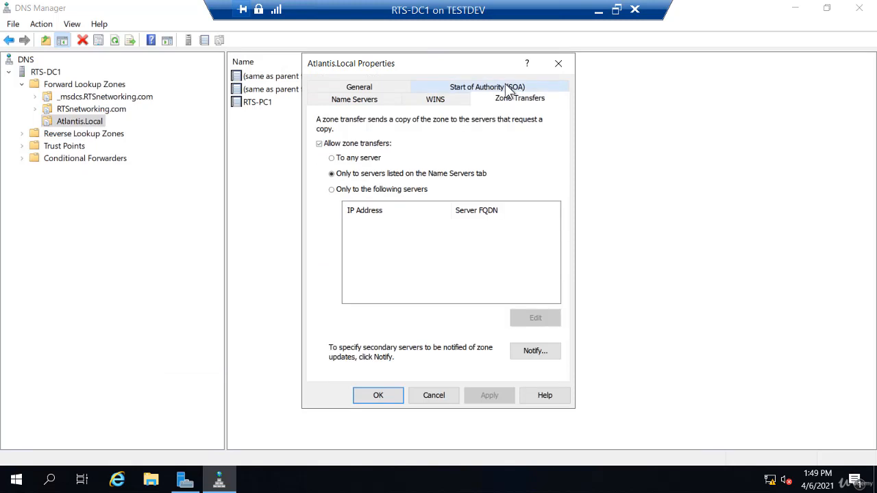
pyautogui.click(332, 158)
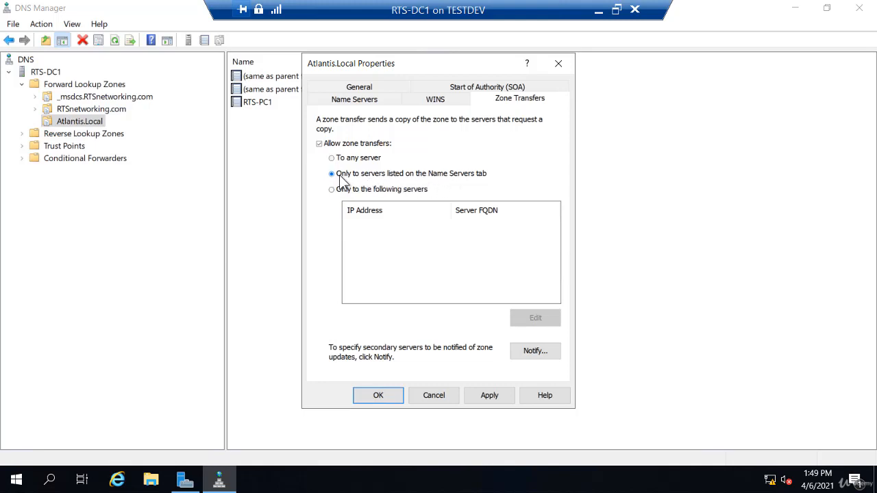
pyautogui.click(367, 100)
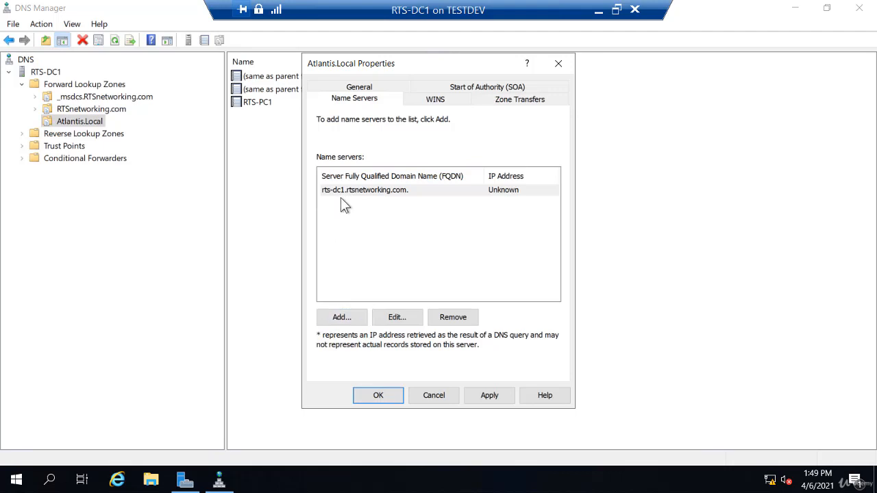
pyautogui.click(510, 101)
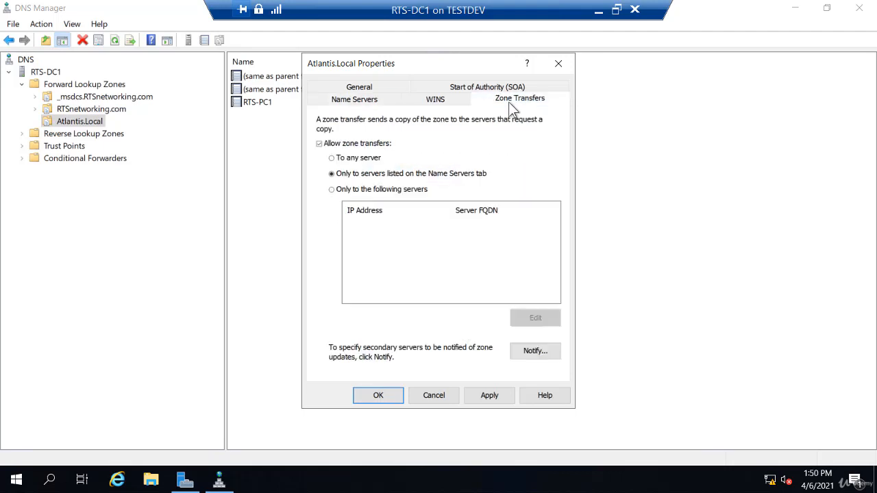
# Restrict Atlantis.Local zone transfers to specified servers only, add secondary server 192.168.1.251, and save the zone properties.
pyautogui.click(337, 191)
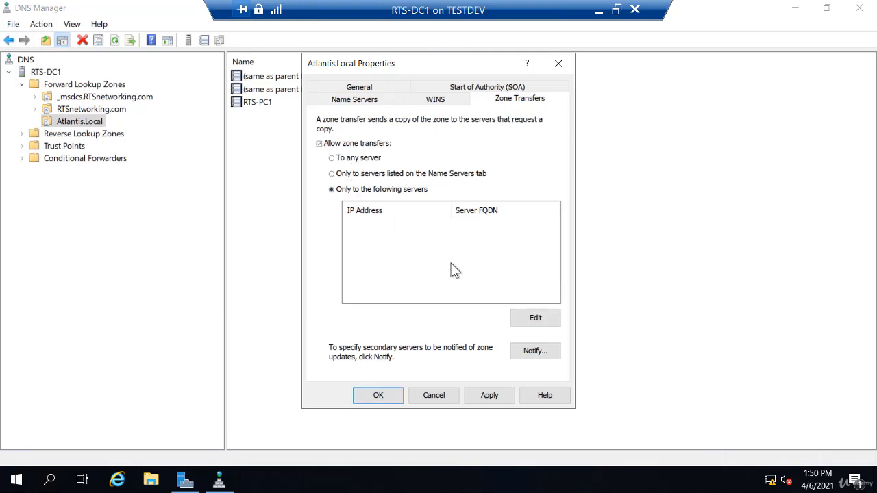
pyautogui.click(525, 321)
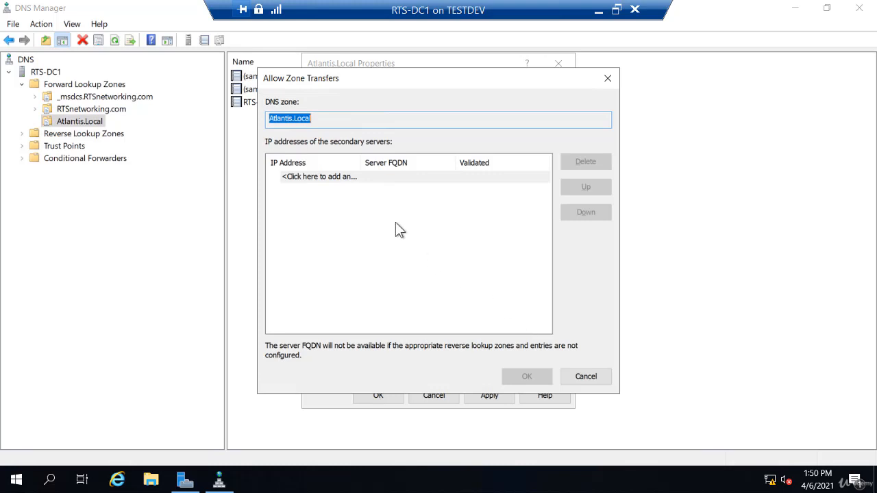
pyautogui.click(351, 179)
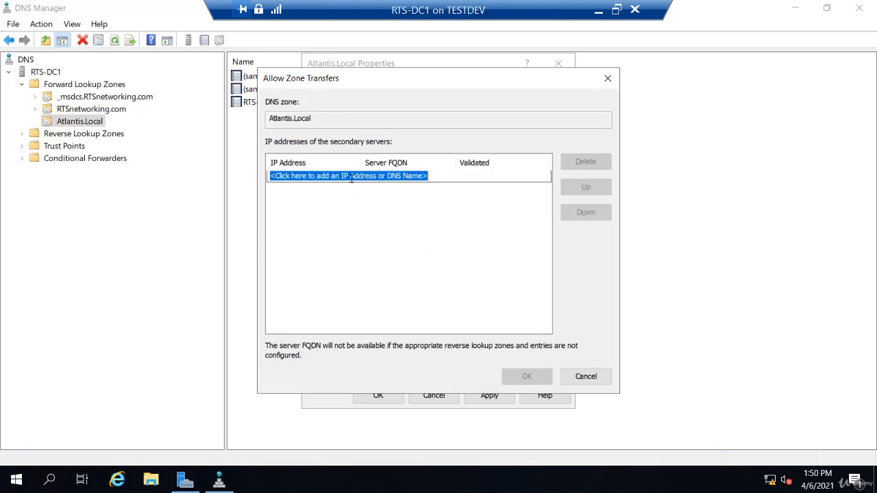
pyautogui.write('192.16')
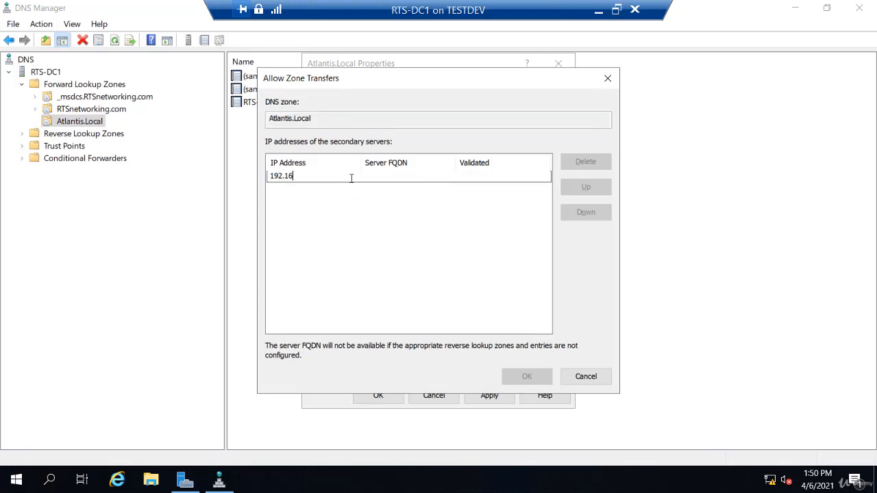
pyautogui.write('8.1.251')
pyautogui.press('Return')
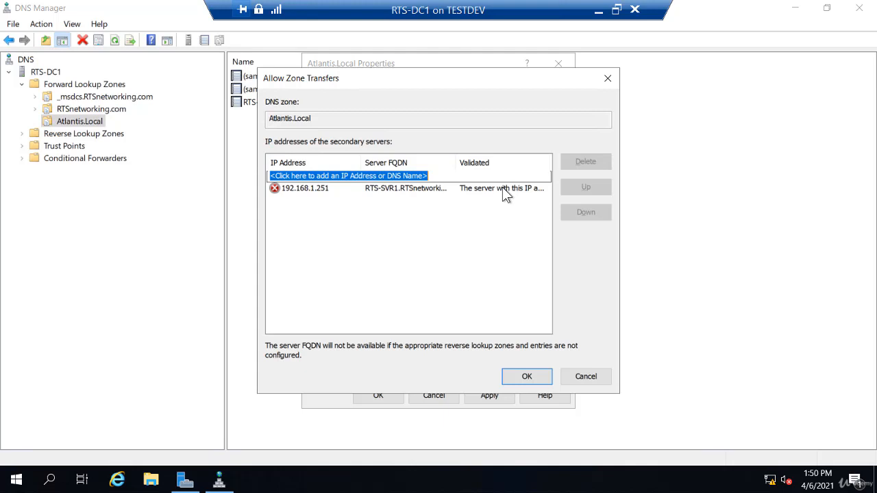
pyautogui.click(526, 376)
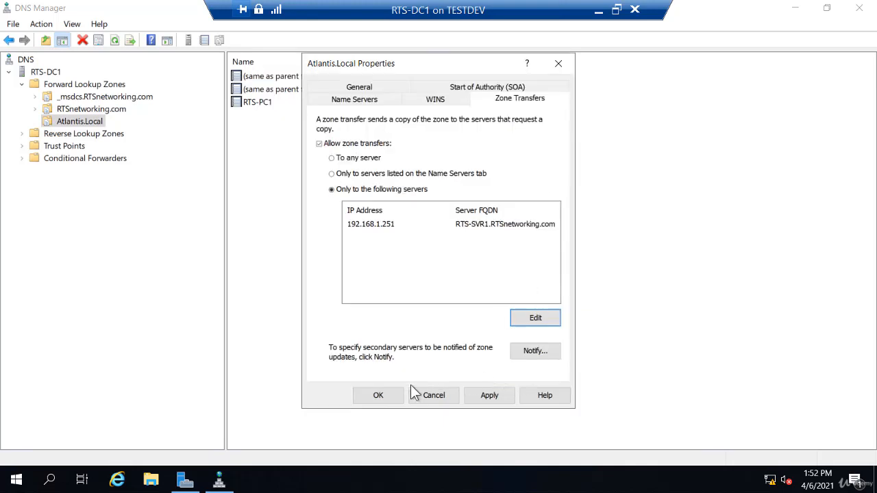
pyautogui.click(391, 395)
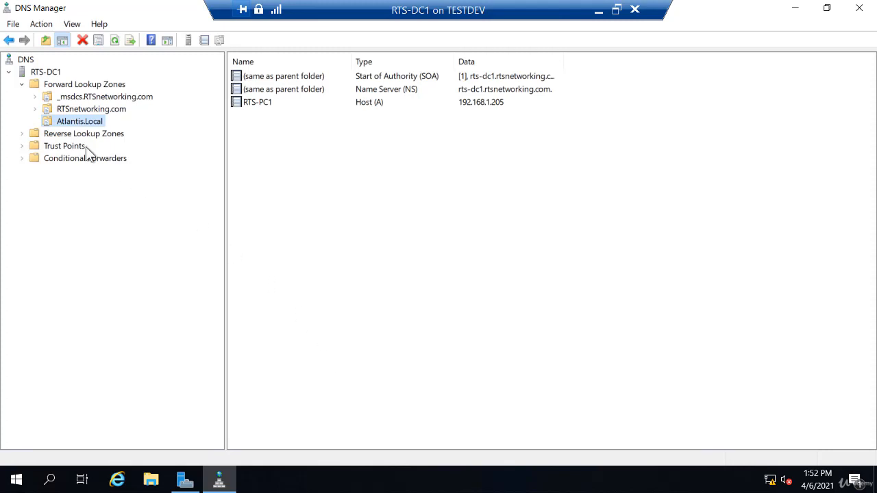
# Connect the DNS console to the DNS server running on the computer rts-svr1.
pyautogui.rightClick(26, 63)
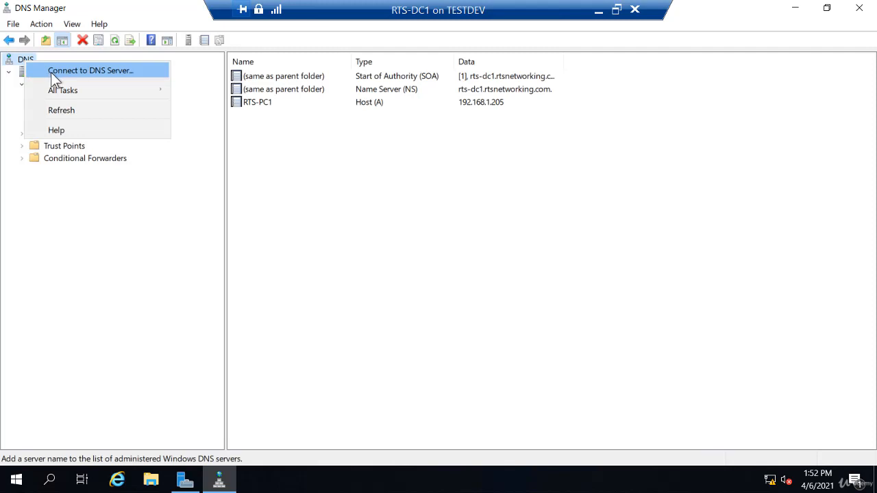
pyautogui.click(50, 72)
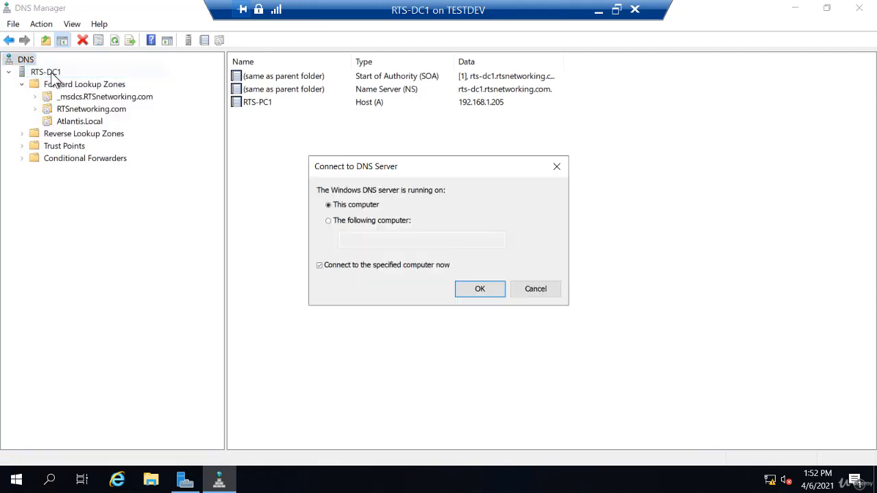
pyautogui.click(344, 223)
pyautogui.write('rts-s')
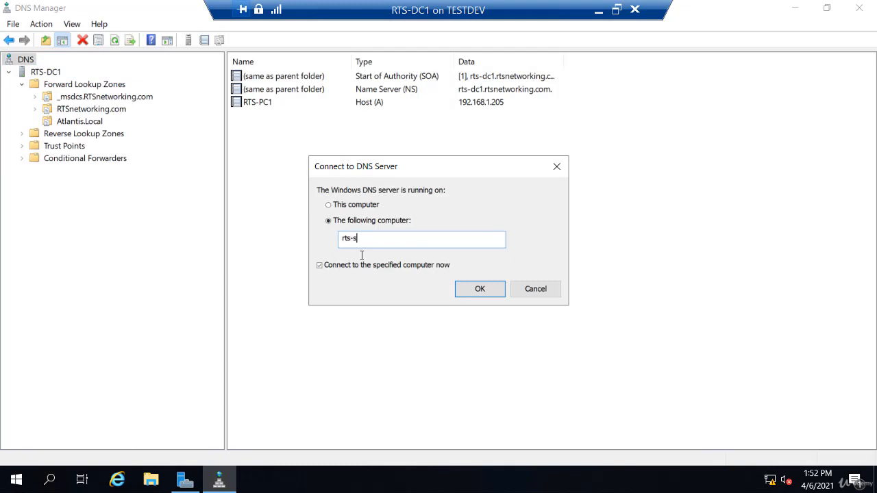
pyautogui.write('vr1')
pyautogui.click(483, 290)
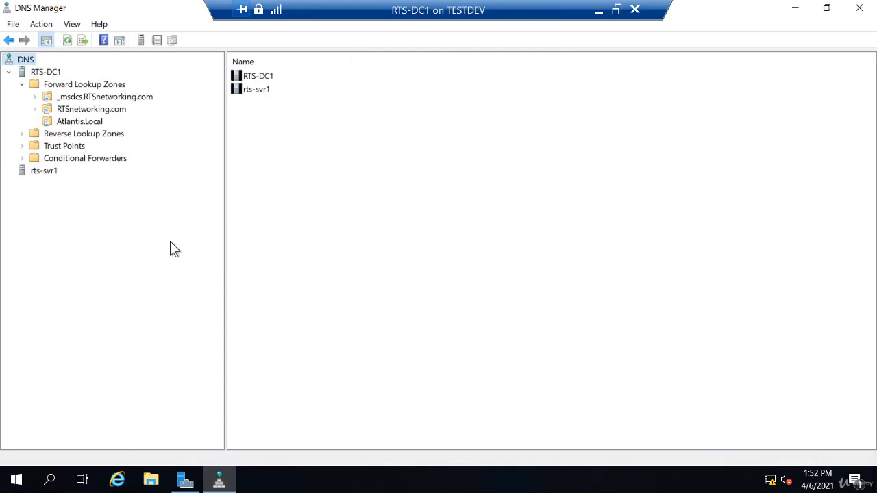
# Expand rts-svr1 and check its forward lookup zones for existing zones.
pyautogui.click(37, 171)
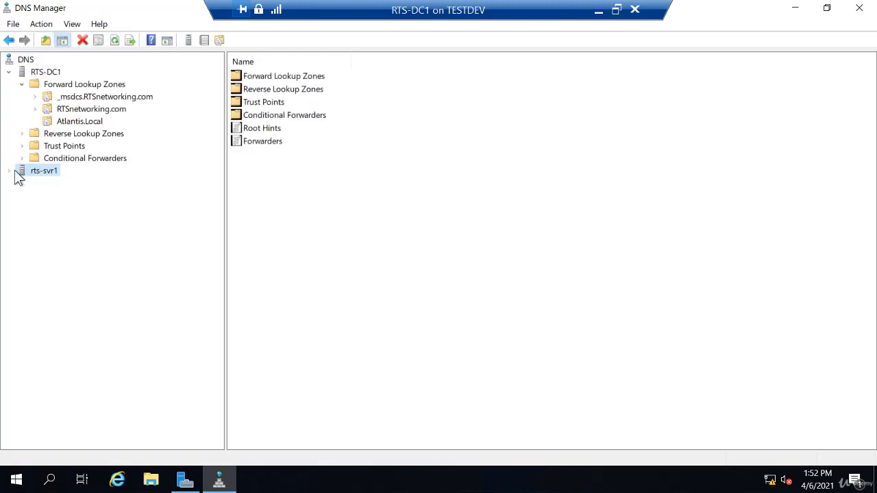
pyautogui.click(10, 171)
pyautogui.click(46, 184)
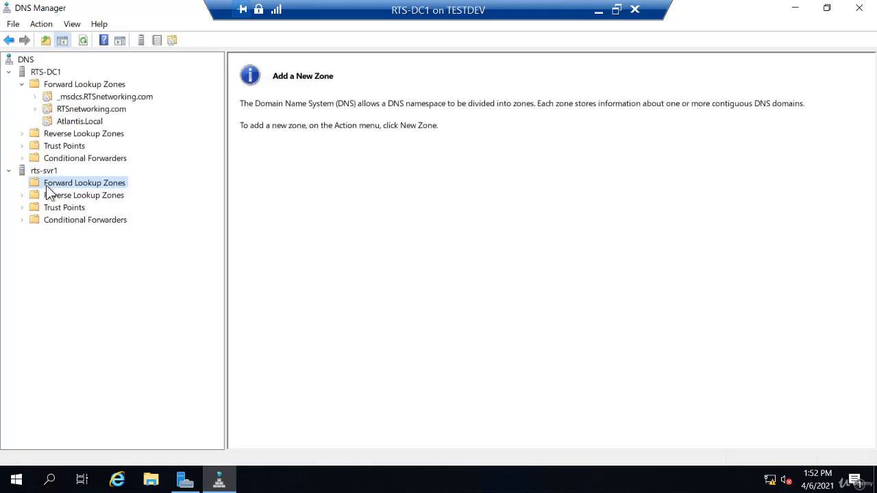
pyautogui.rightClick(46, 185)
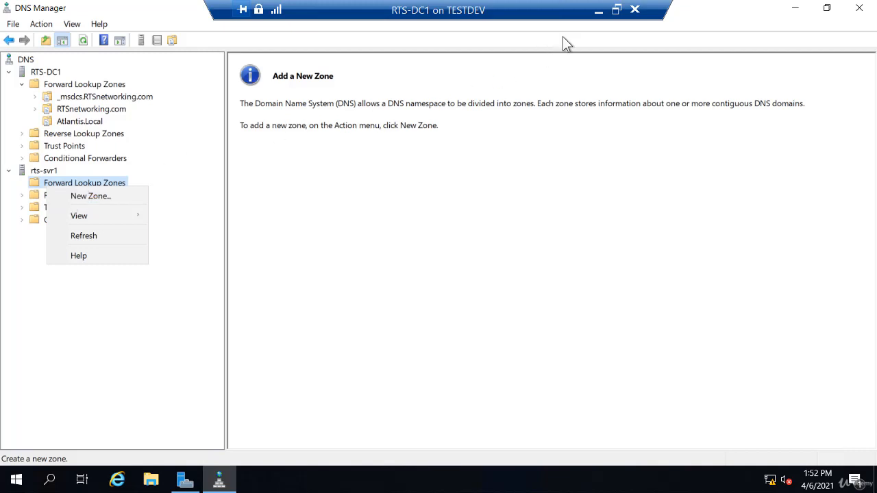
# Switch to the RTS-SVR1 virtual machine and open DNS Manager from its Server Manager.
pyautogui.click(598, 11)
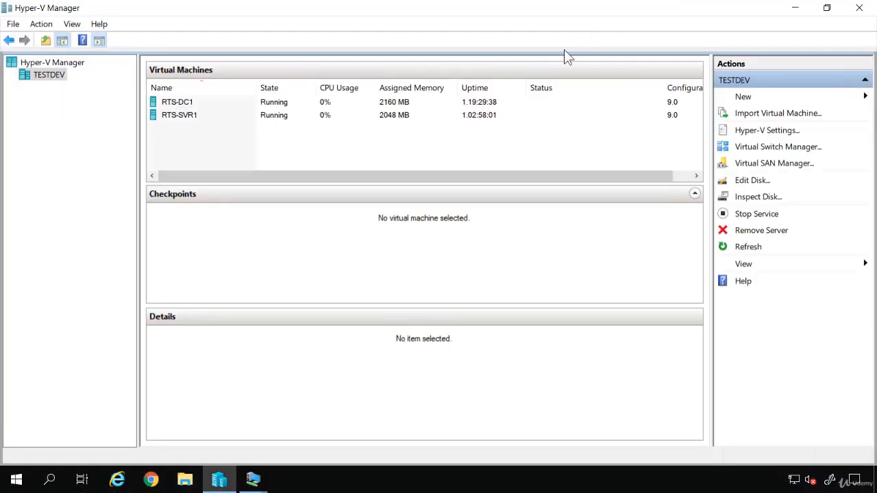
pyautogui.moveTo(252, 479)
pyautogui.click(302, 430)
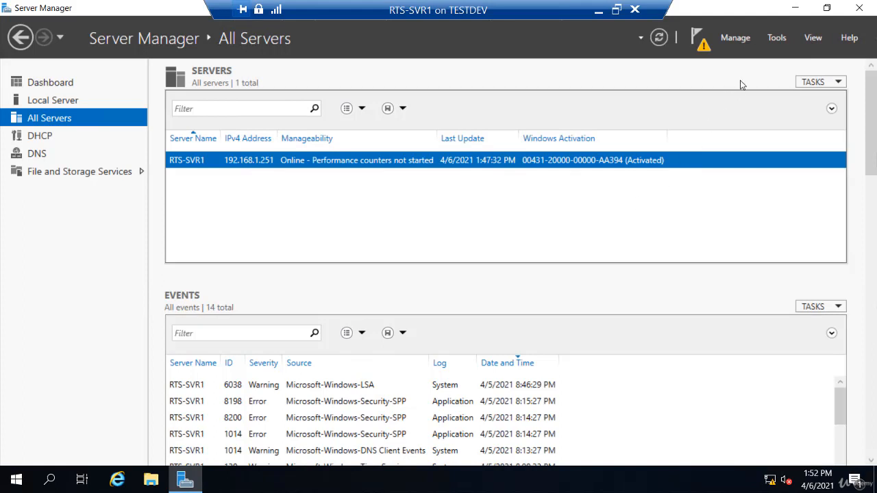
pyautogui.click(776, 38)
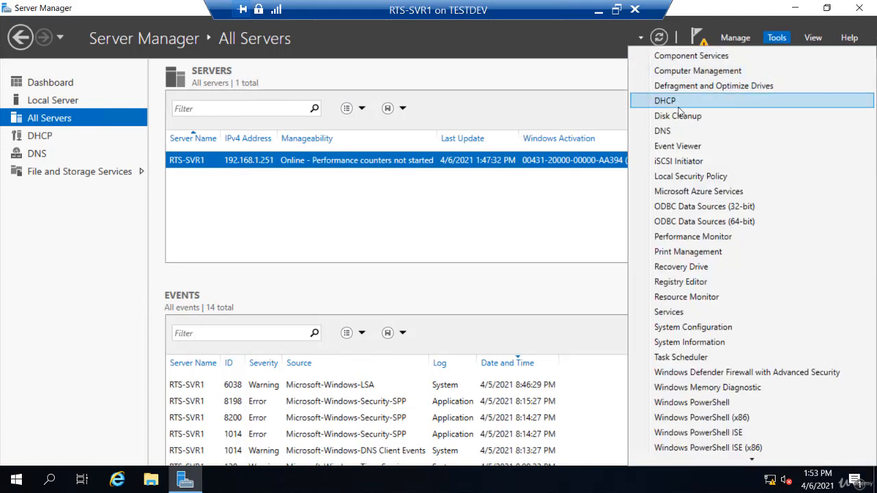
pyautogui.click(672, 130)
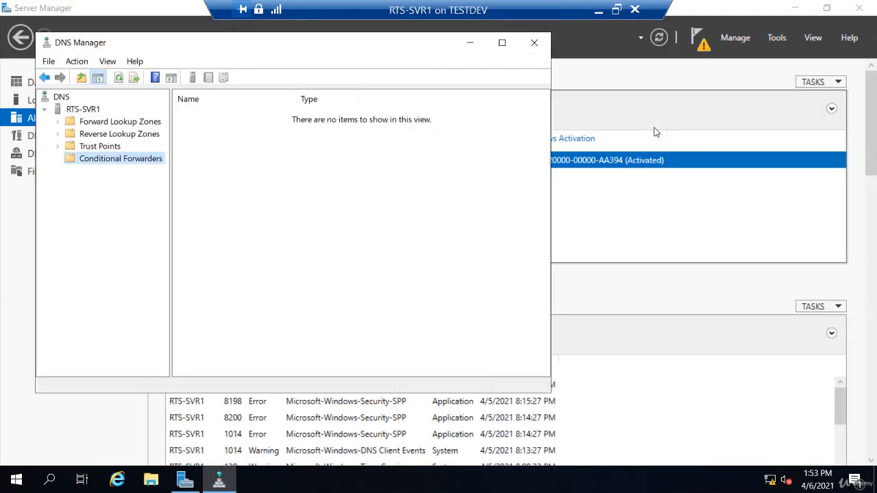
# Start a new forward lookup zone on RTS-SVR1 as a secondary zone named Atlantis.local.
pyautogui.click(127, 126)
pyautogui.rightClick(128, 124)
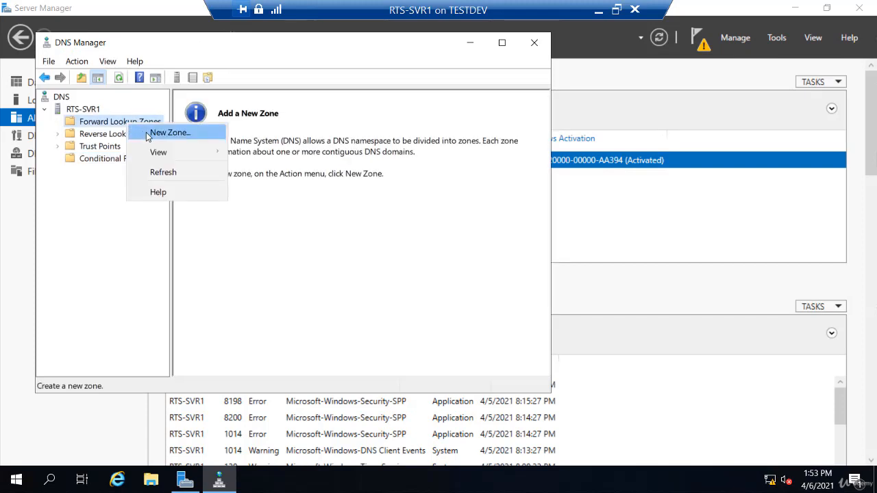
pyautogui.click(146, 133)
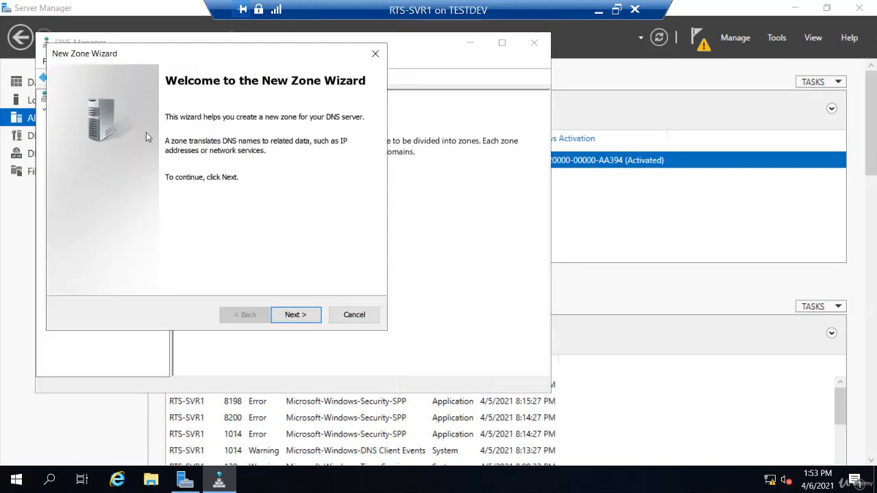
pyautogui.click(304, 320)
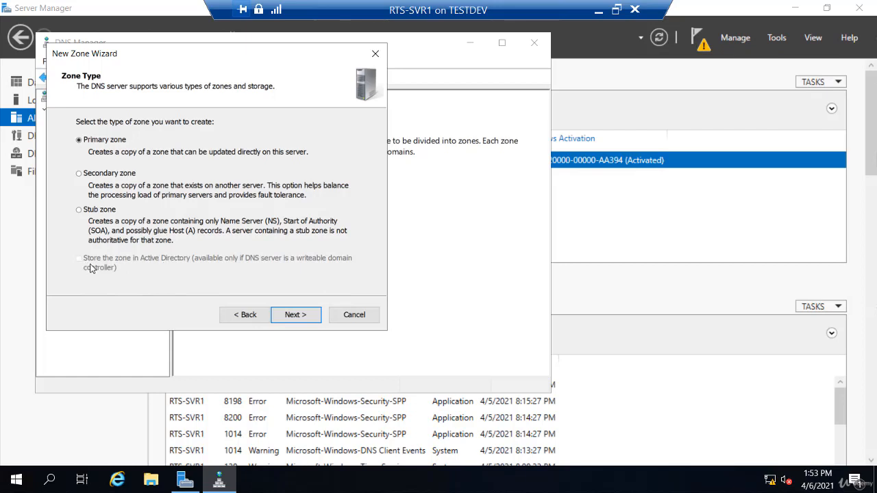
pyautogui.click(79, 175)
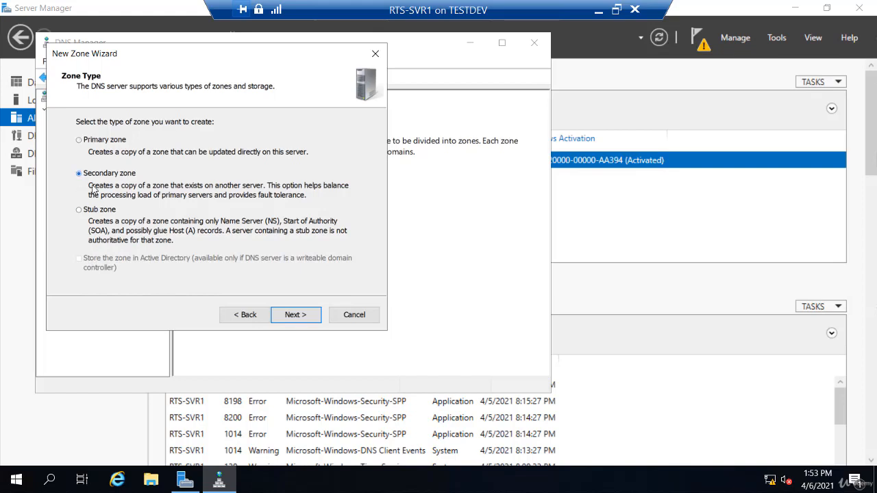
pyautogui.click(302, 320)
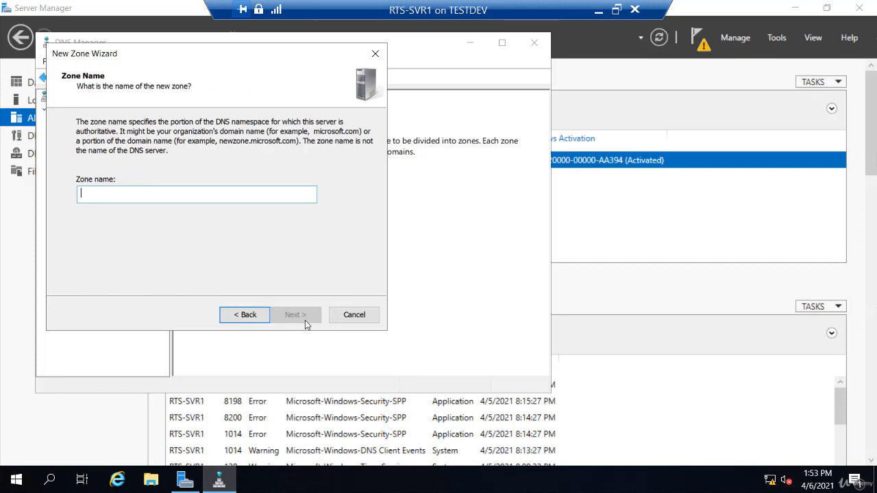
pyautogui.write('Atlantis.')
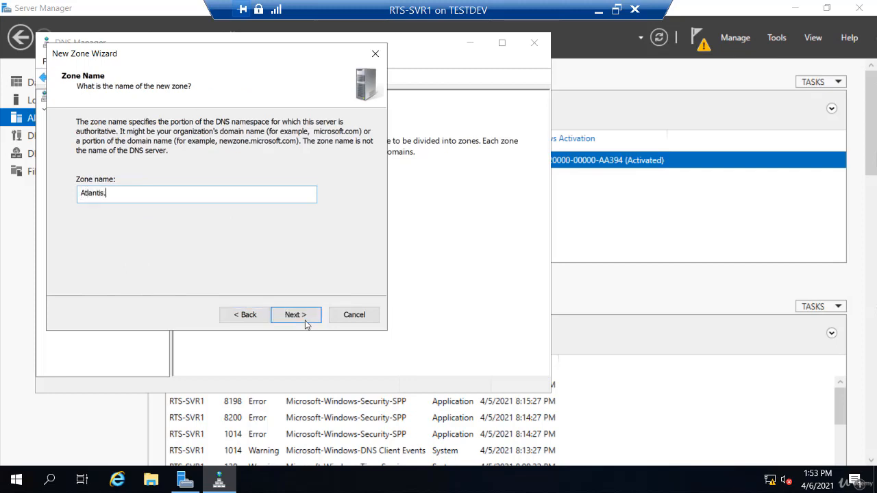
pyautogui.write('local')
pyautogui.click(307, 320)
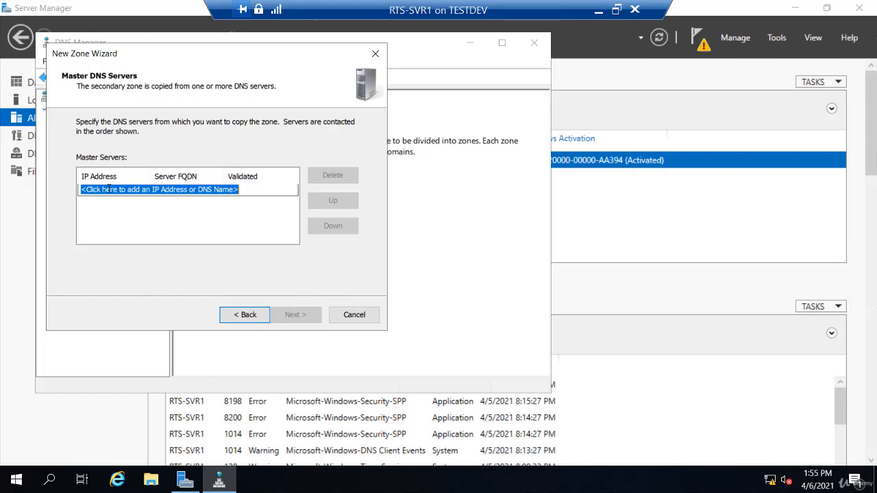
# Add 192.168.1.250 as a master server for the secondary zone and remove that entry from the list again.
pyautogui.write('192.168.1.250')
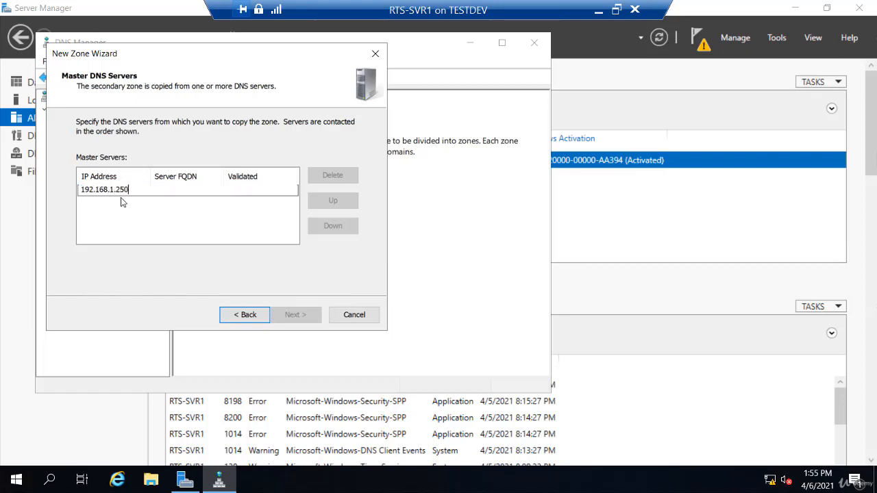
pyautogui.press('Return')
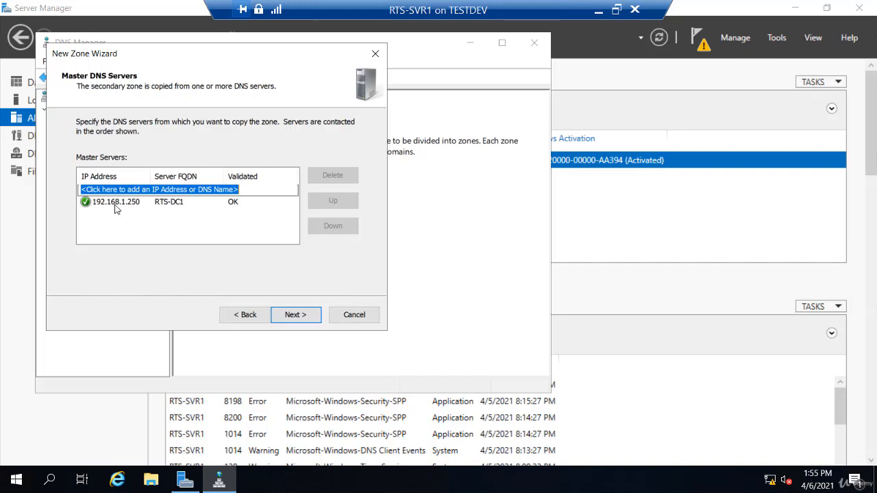
pyautogui.click(121, 203)
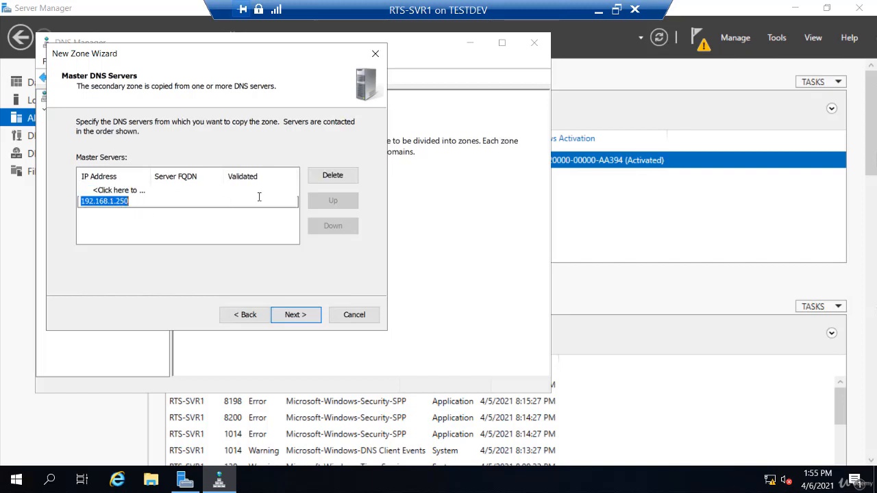
pyautogui.click(334, 176)
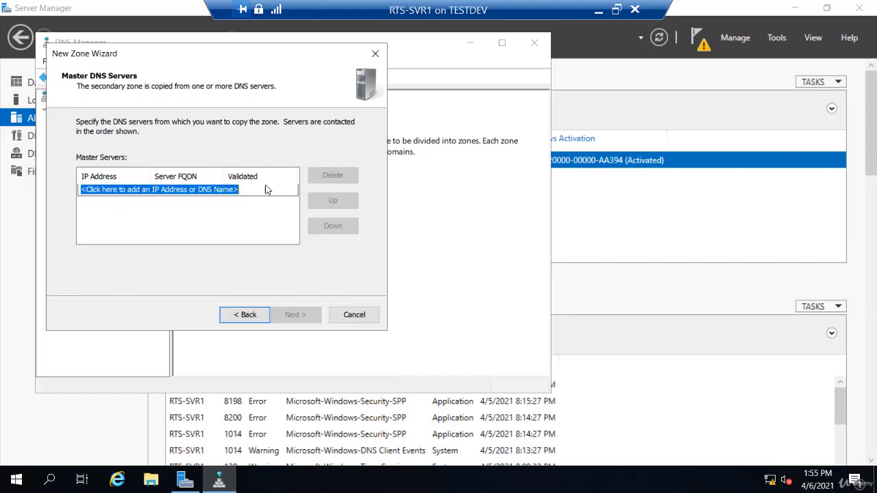
# Add the master server for the secondary zone by its DNS name, rts-dc1.
pyautogui.click(192, 189)
pyautogui.write('rts-dc')
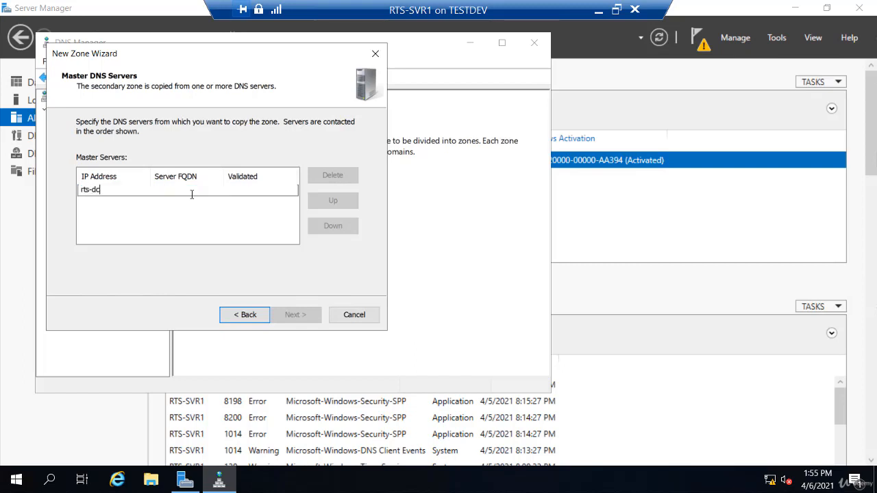
pyautogui.write('1')
pyautogui.press('Return')
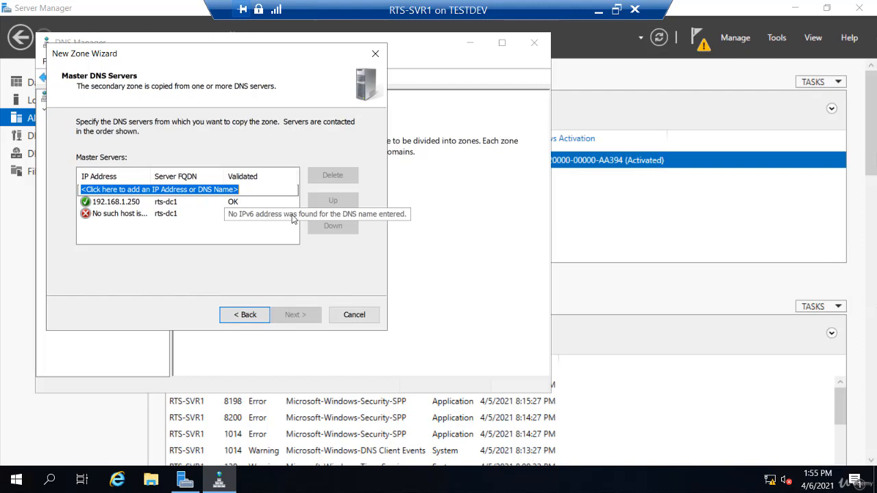
# Delete the unresolved rts-dc1 entry from the master servers and finish creating the secondary zone.
pyautogui.click(116, 214)
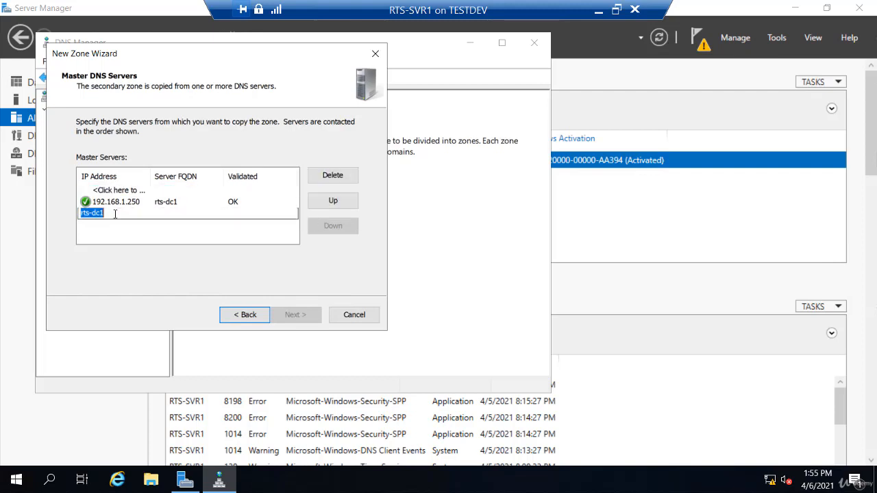
pyautogui.click(335, 177)
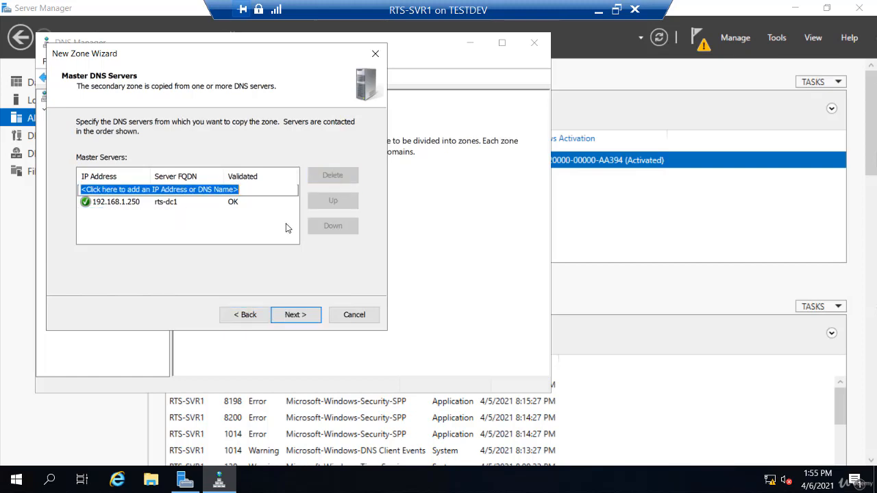
pyautogui.click(294, 315)
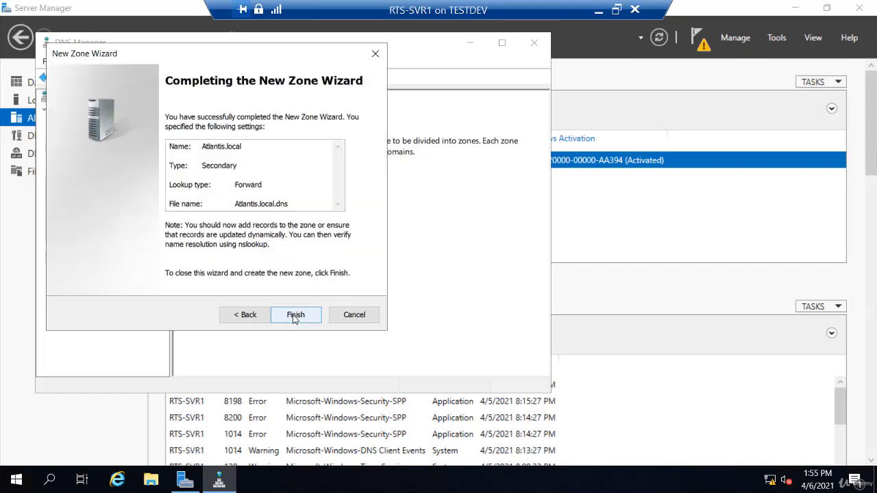
pyautogui.click(294, 316)
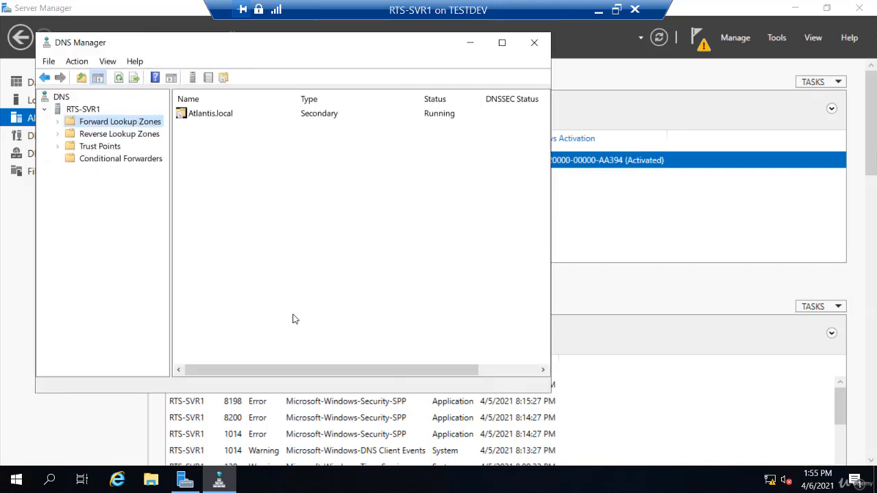
# Open the Atlantis.local zone, refresh the RTS-SVR1 server, and reopen the zone to check its transferred records.
pyautogui.doubleClick(218, 116)
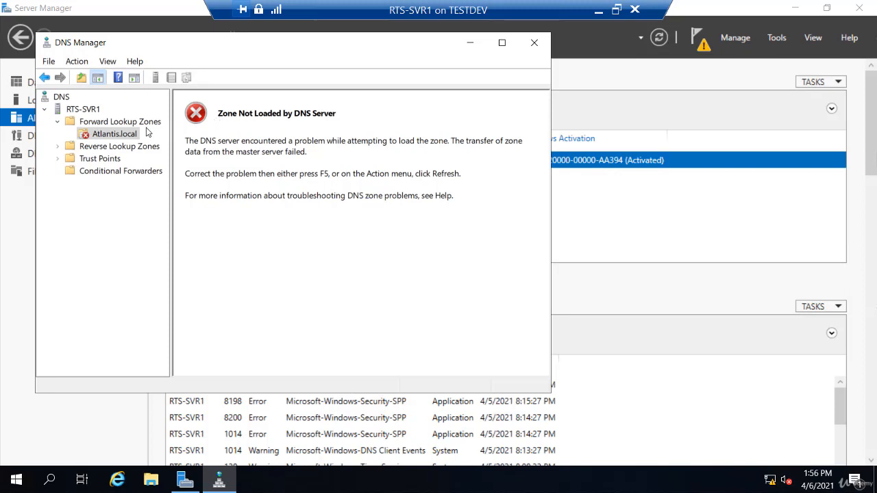
pyautogui.rightClick(89, 114)
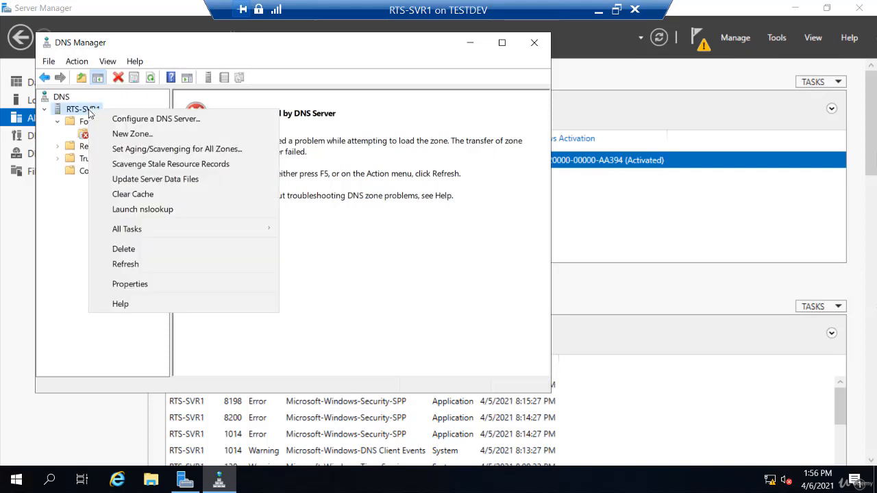
pyautogui.click(146, 269)
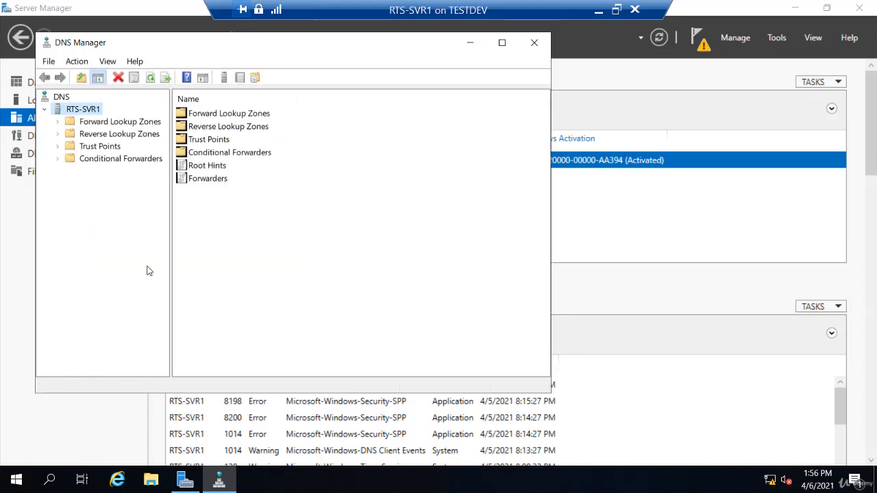
pyautogui.click(57, 123)
pyautogui.click(96, 137)
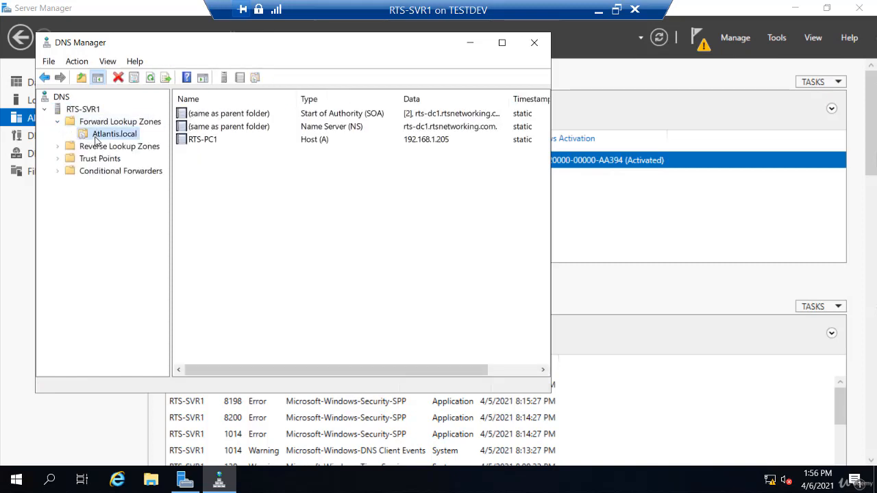
# Review the properties of the RTS-PC1 host record in Atlantis.local and close them without changes.
pyautogui.rightClick(199, 142)
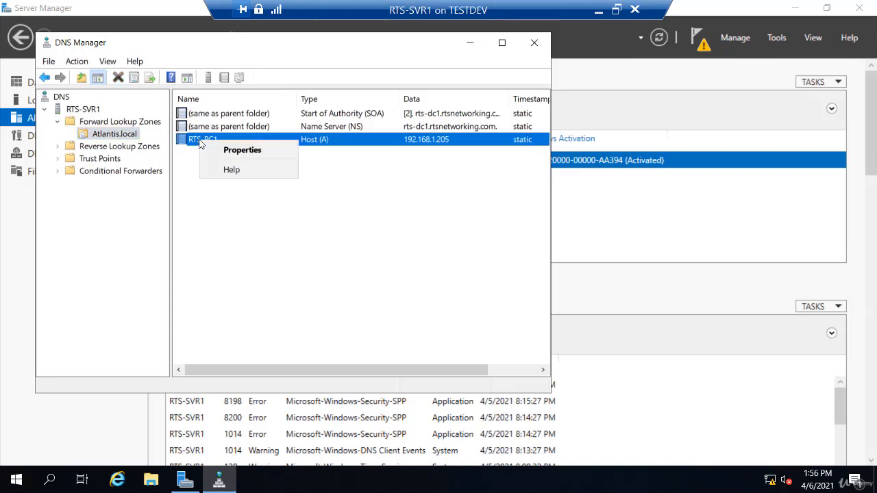
pyautogui.click(238, 152)
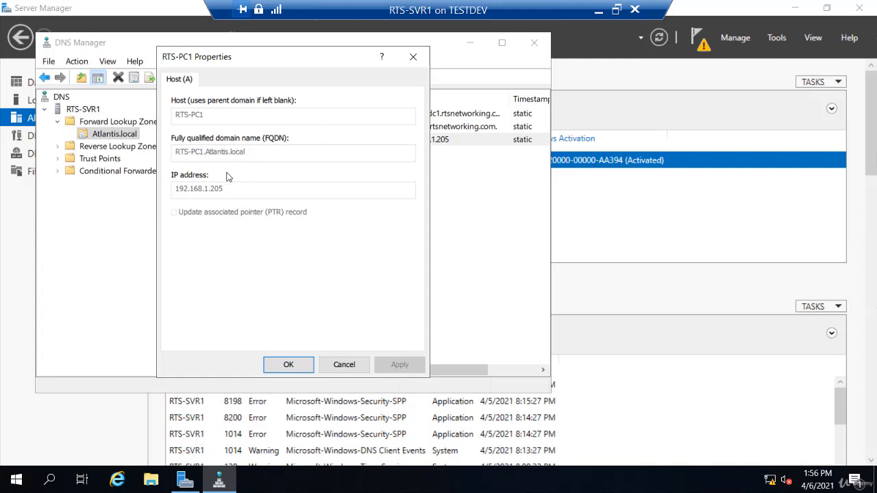
pyautogui.click(344, 365)
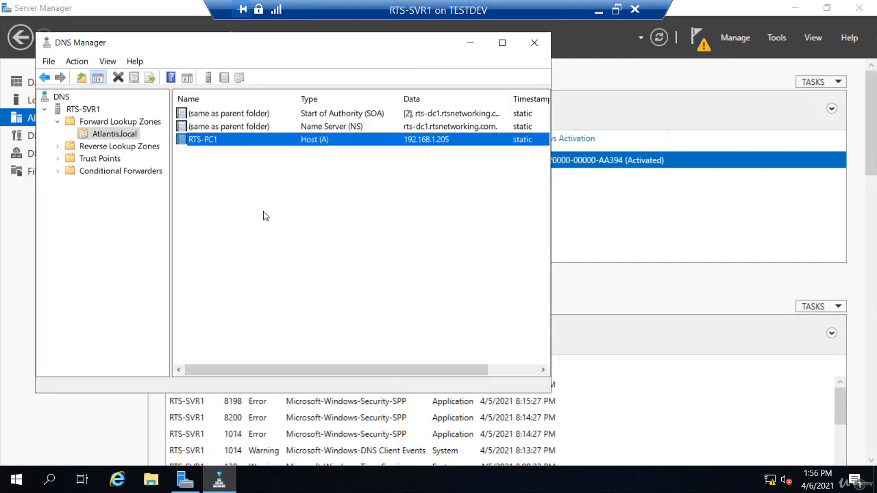
# Review the general properties of the Atlantis.local secondary zone, including its type and master servers, and close them without changes.
pyautogui.rightClick(126, 138)
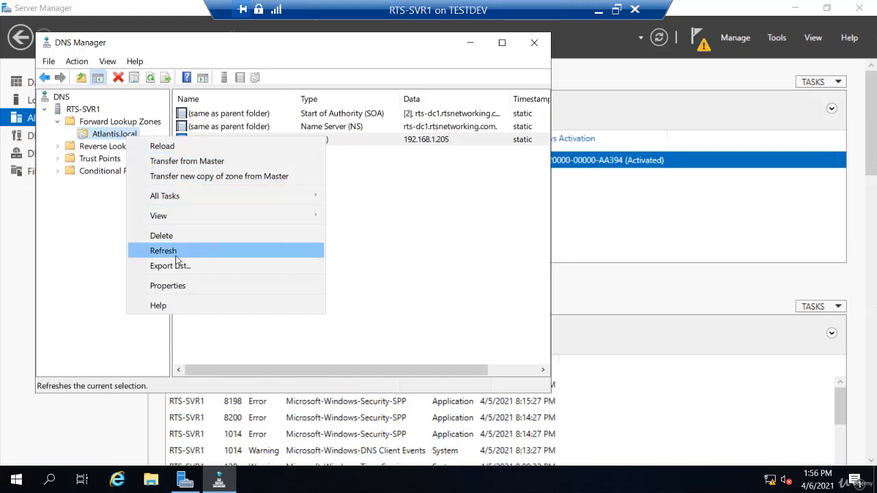
pyautogui.click(177, 293)
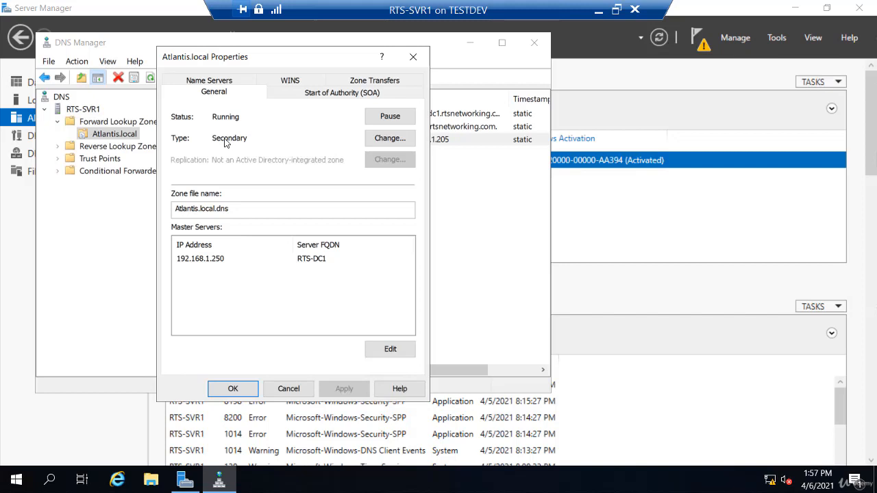
pyautogui.click(291, 393)
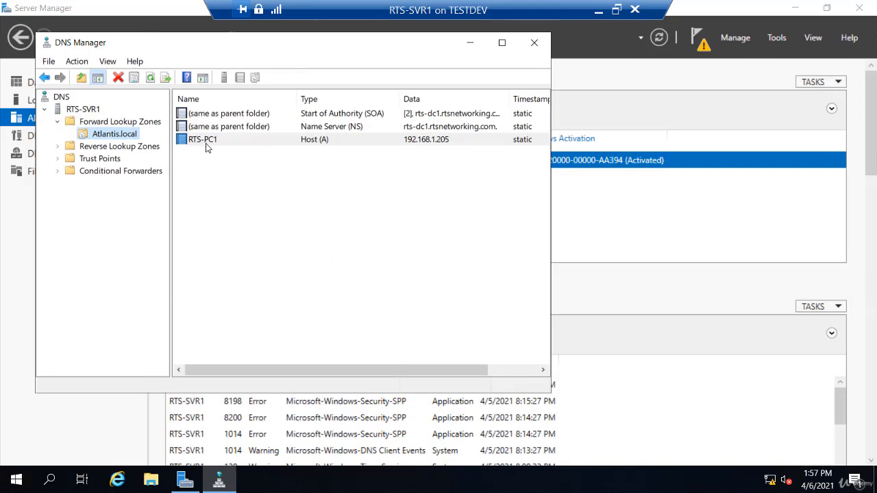
# Delete the Atlantis.local secondary zone from RTS-SVR1.
pyautogui.rightClick(118, 140)
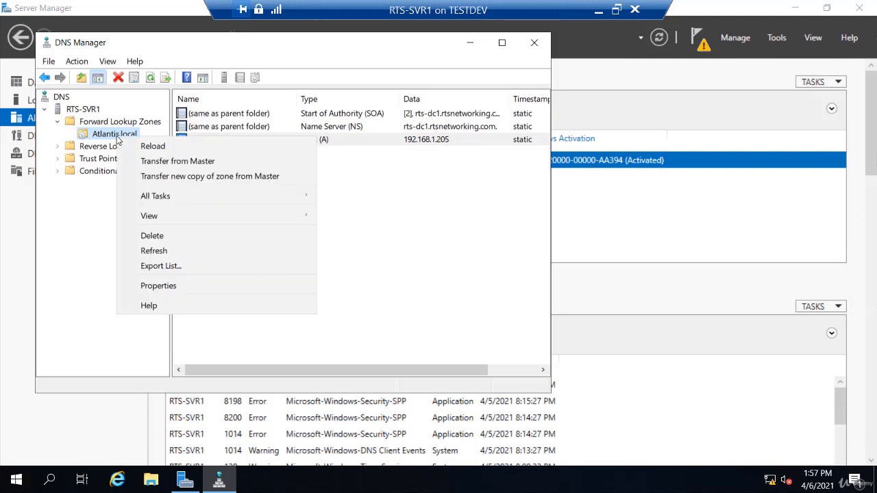
pyautogui.click(161, 240)
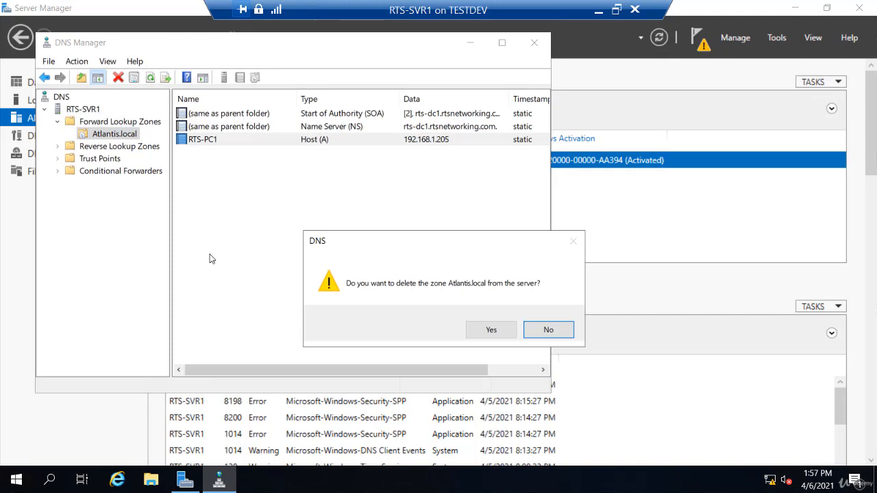
pyautogui.click(479, 330)
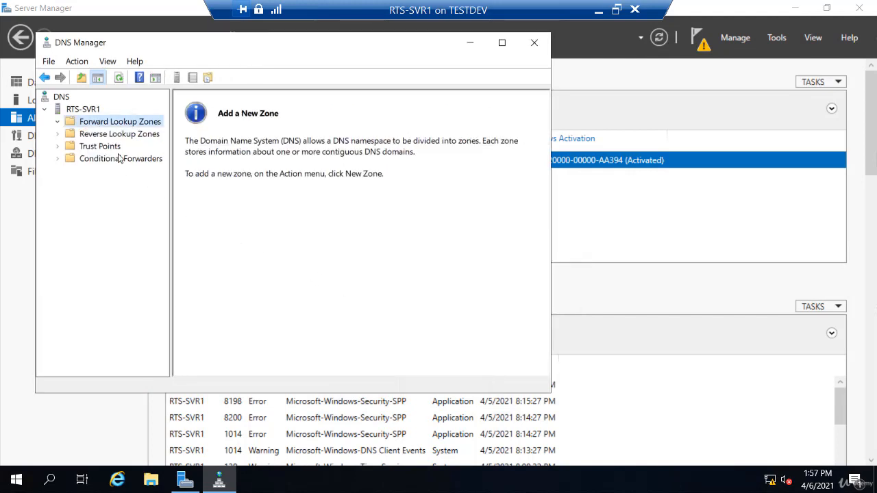
# Start a new forward lookup zone as a stub zone named Atlantis.local, using the new zone file Atlantis.local.dns.
pyautogui.rightClick(112, 123)
pyautogui.click(123, 131)
pyautogui.click(292, 315)
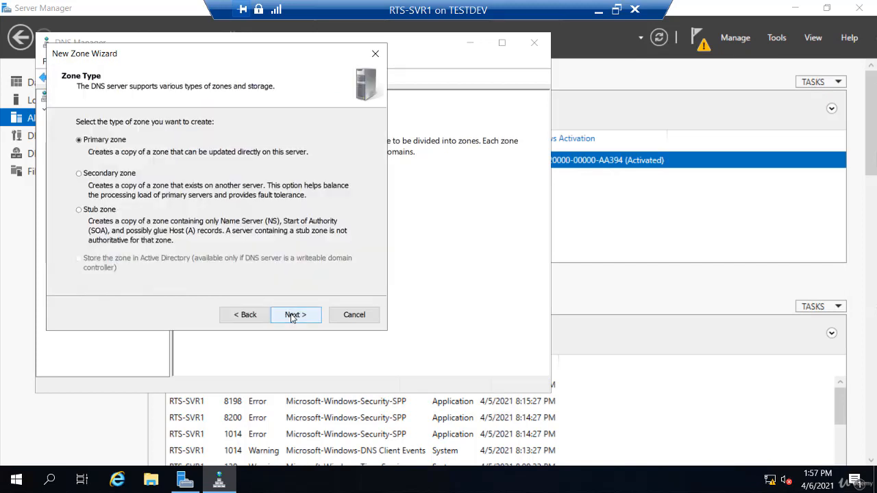
pyautogui.click(100, 212)
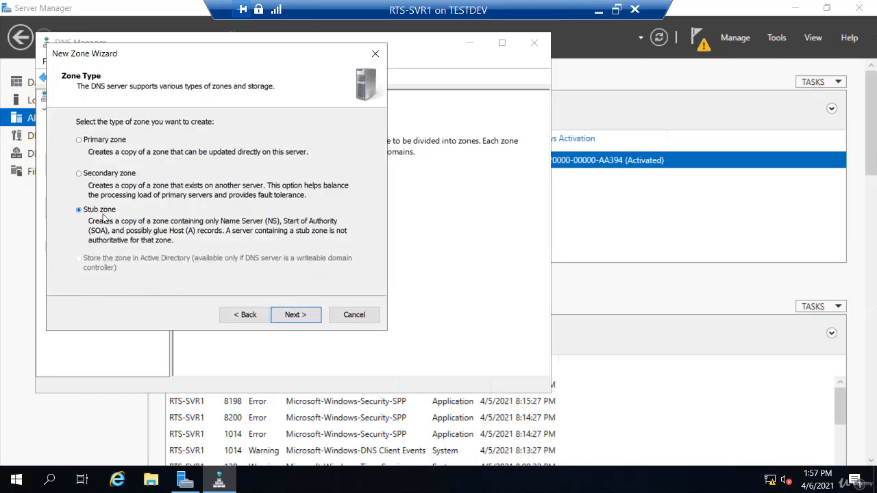
pyautogui.click(296, 317)
pyautogui.write('At')
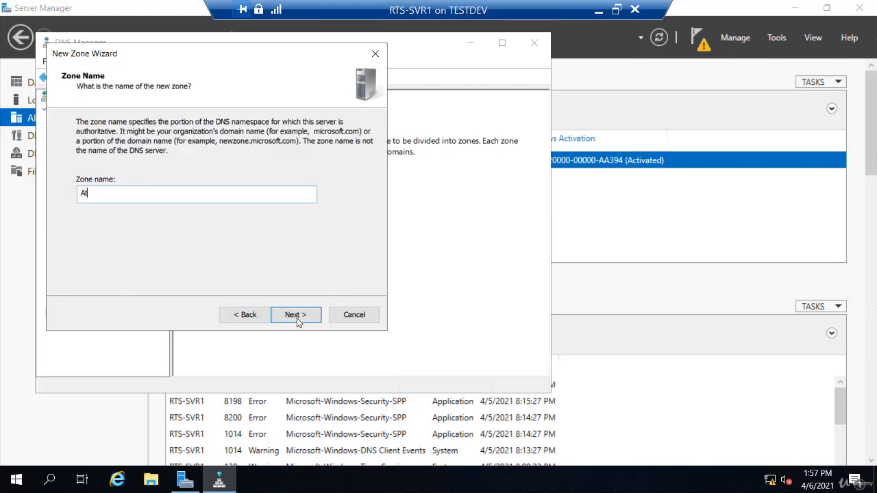
pyautogui.write('lantis.local')
pyautogui.click(296, 316)
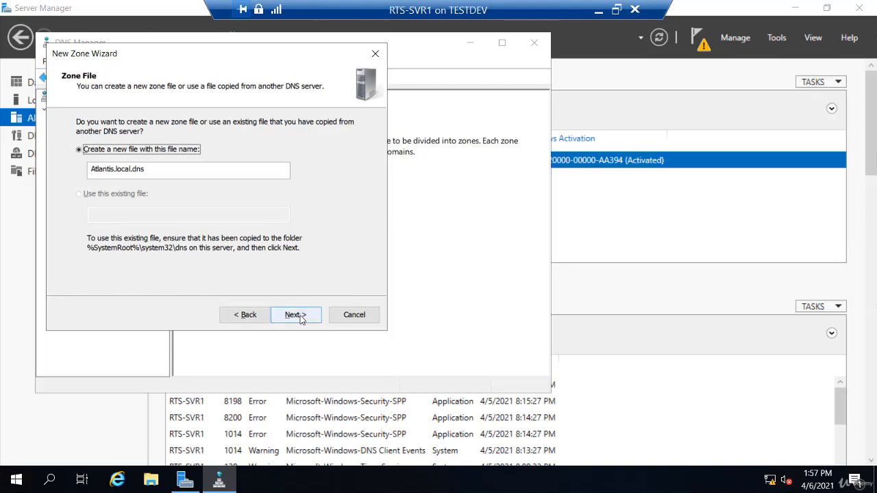
pyautogui.click(299, 319)
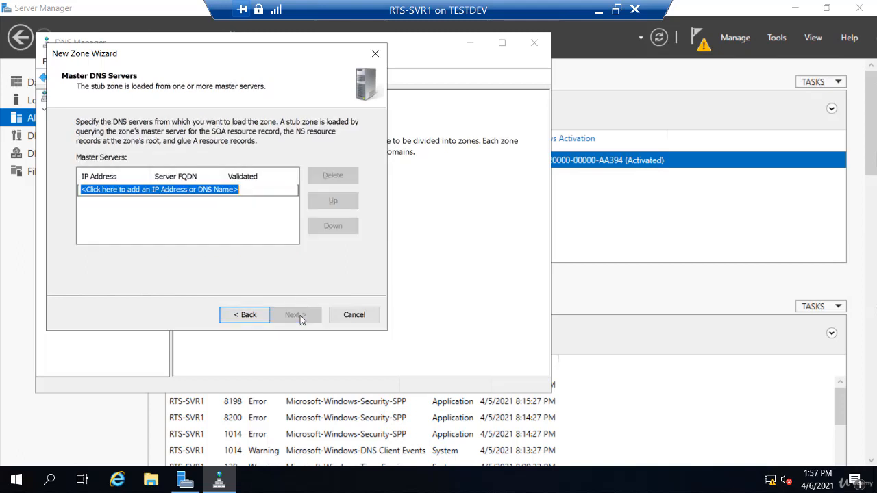
# Add 192.168.1.250 as the stub zone's master server, finish creating the zone, and open it to check its records.
pyautogui.write('192.168.1.250')
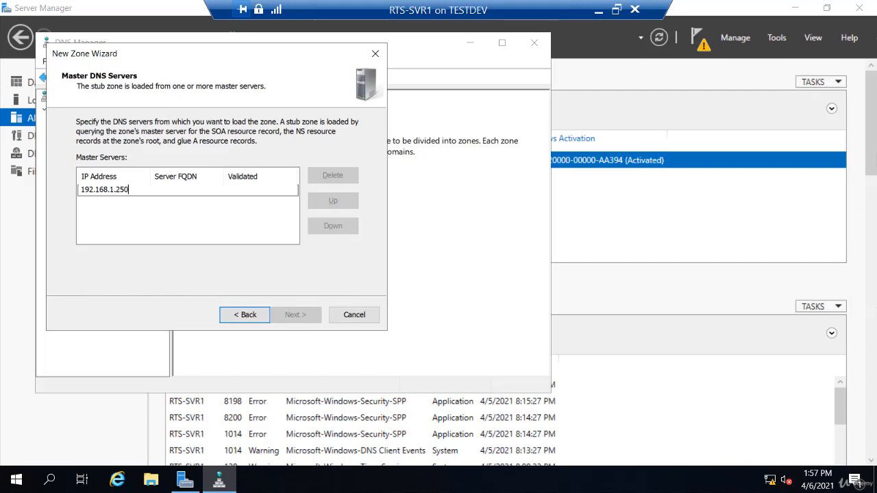
pyautogui.press('Return')
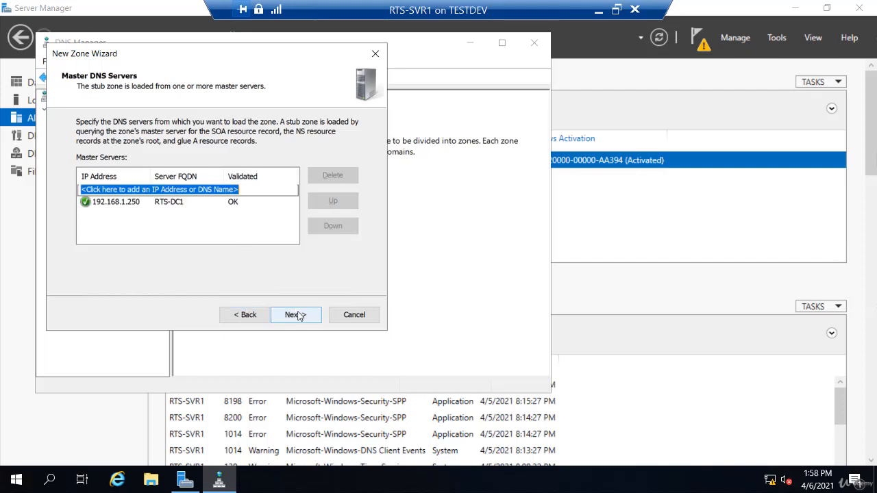
pyautogui.click(298, 315)
pyautogui.click(296, 315)
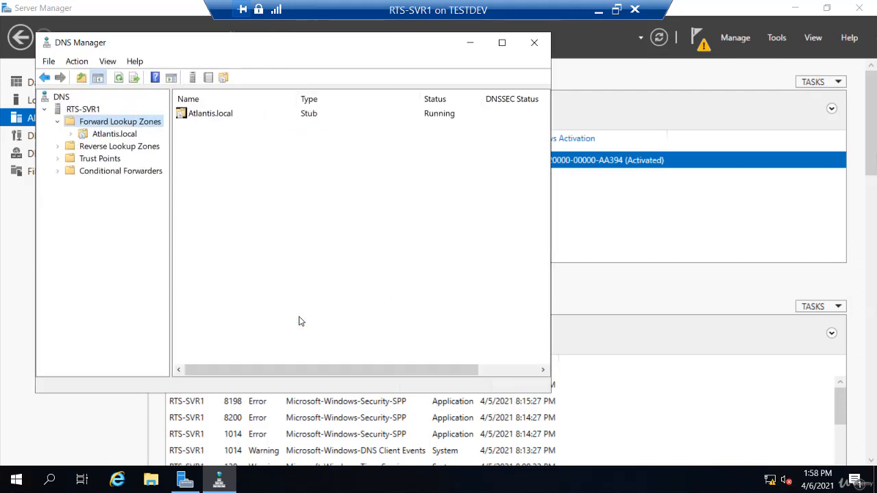
pyautogui.click(120, 135)
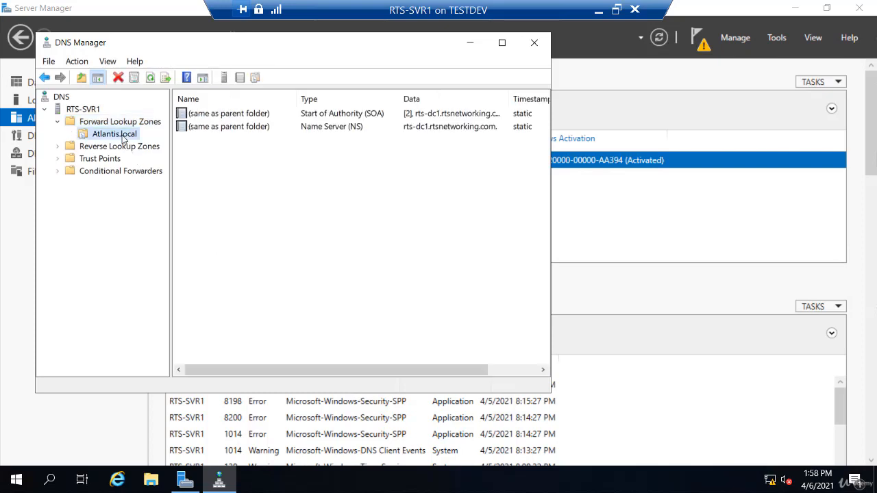